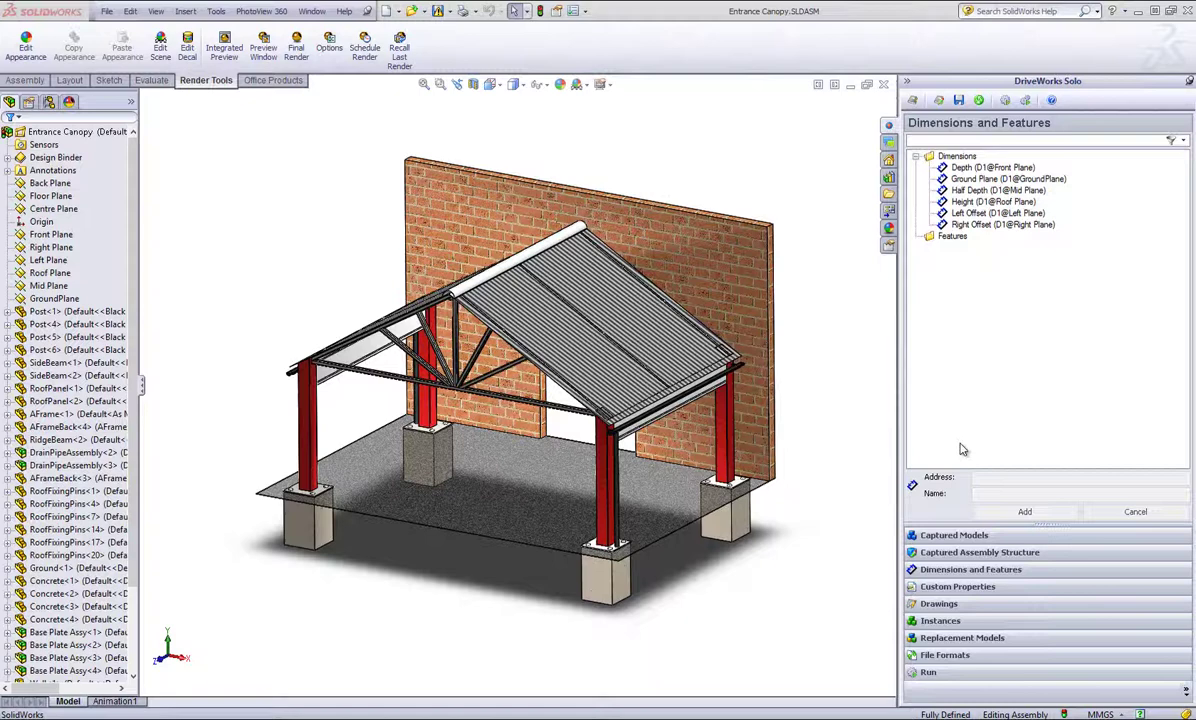
# List the Entrance Canopy's captured components, AFrame through Wall, under Captured Models in DriveWorks Solo
pyautogui.click(930, 535)
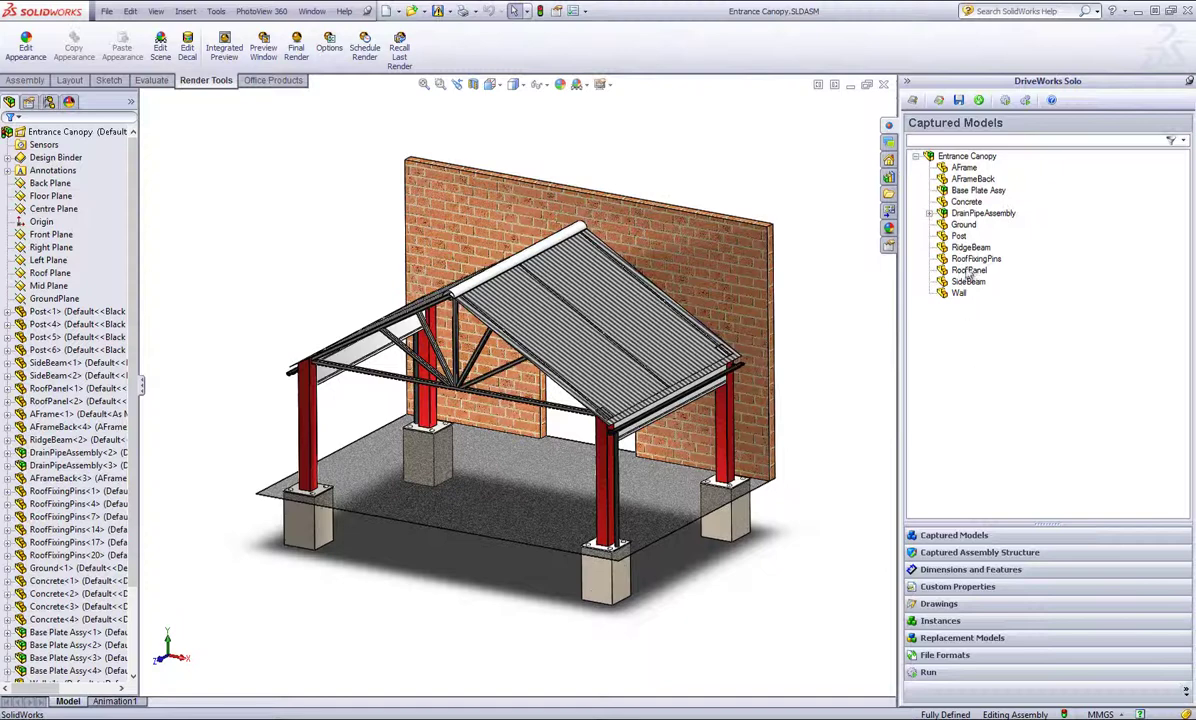
# Open the Post part on its own and orbit to view its notched top end
pyautogui.doubleClick(959, 236)
pyautogui.moveTo(635, 363)
pyautogui.mouseDown(button='middle')
pyautogui.moveTo(614, 312)
pyautogui.moveTo(483, 427)
pyautogui.moveTo(547, 240)
pyautogui.mouseUp(button='middle')
pyautogui.scroll(-3, 646, 342)
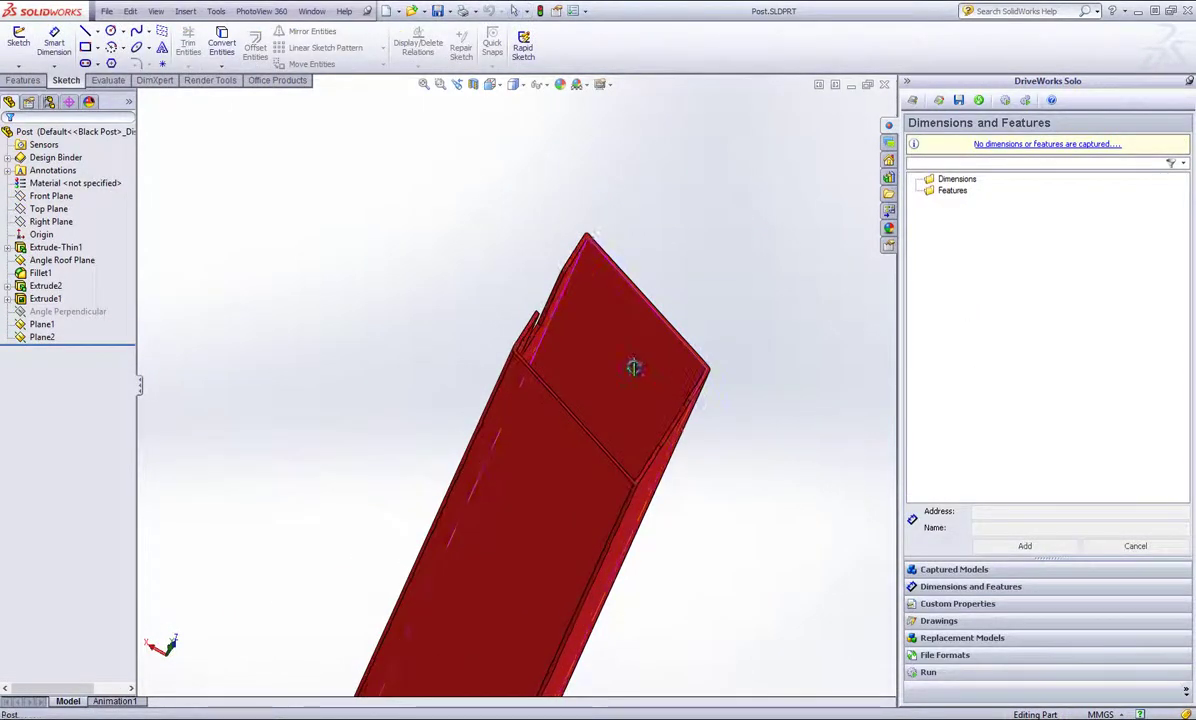
pyautogui.moveTo(633, 368)
pyautogui.mouseDown(button='middle')
pyautogui.moveTo(544, 311)
pyautogui.moveTo(609, 371)
pyautogui.mouseUp(button='middle')
# Capture the Angle Roof Plane's 30° angle as a dimension named 'Roof Pitch'
pyautogui.click(70, 259)
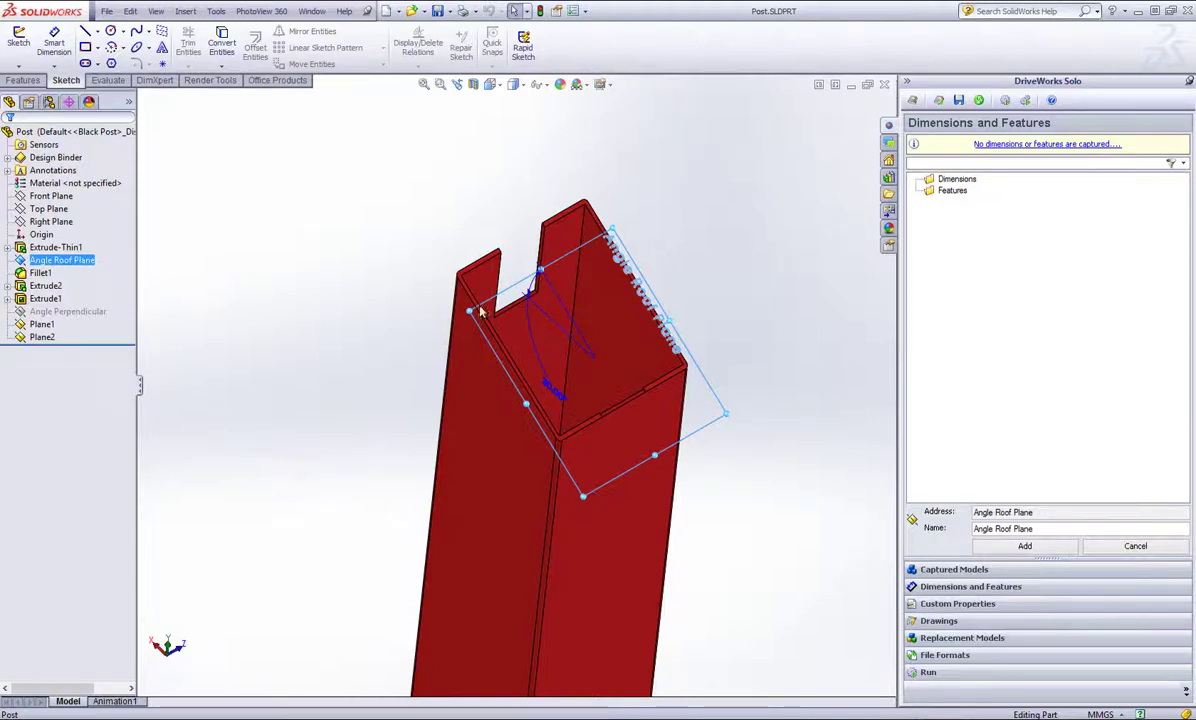
pyautogui.click(548, 393)
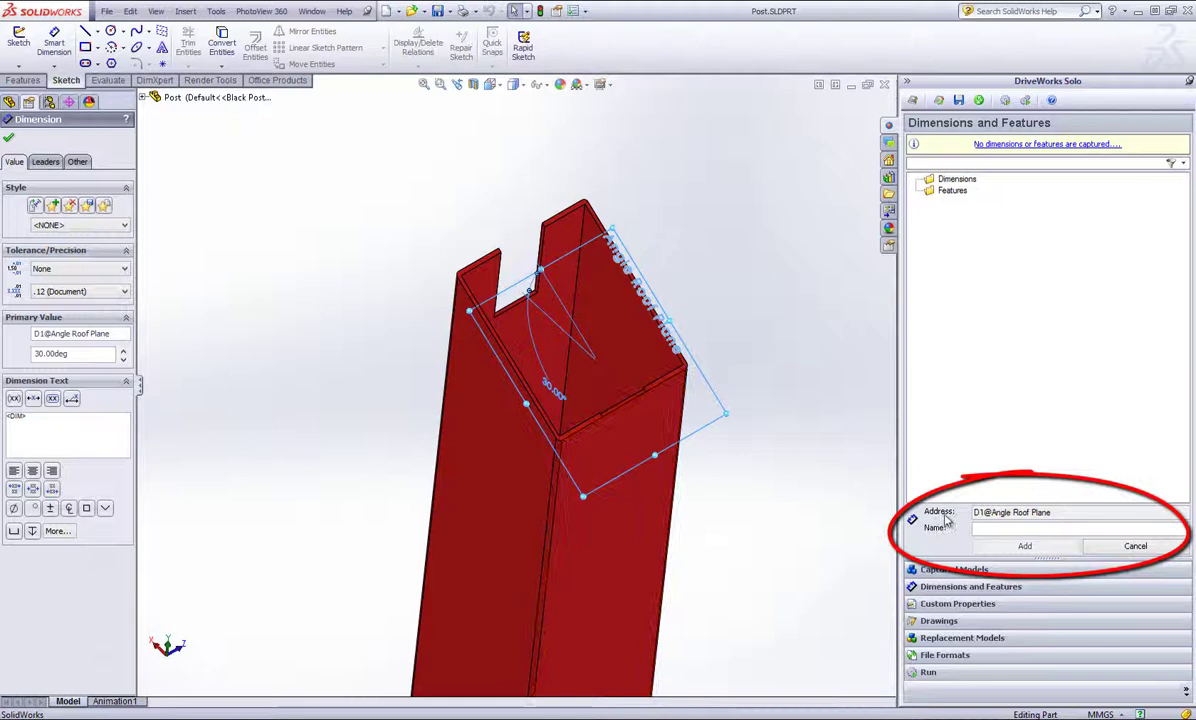
pyautogui.write('Roof')
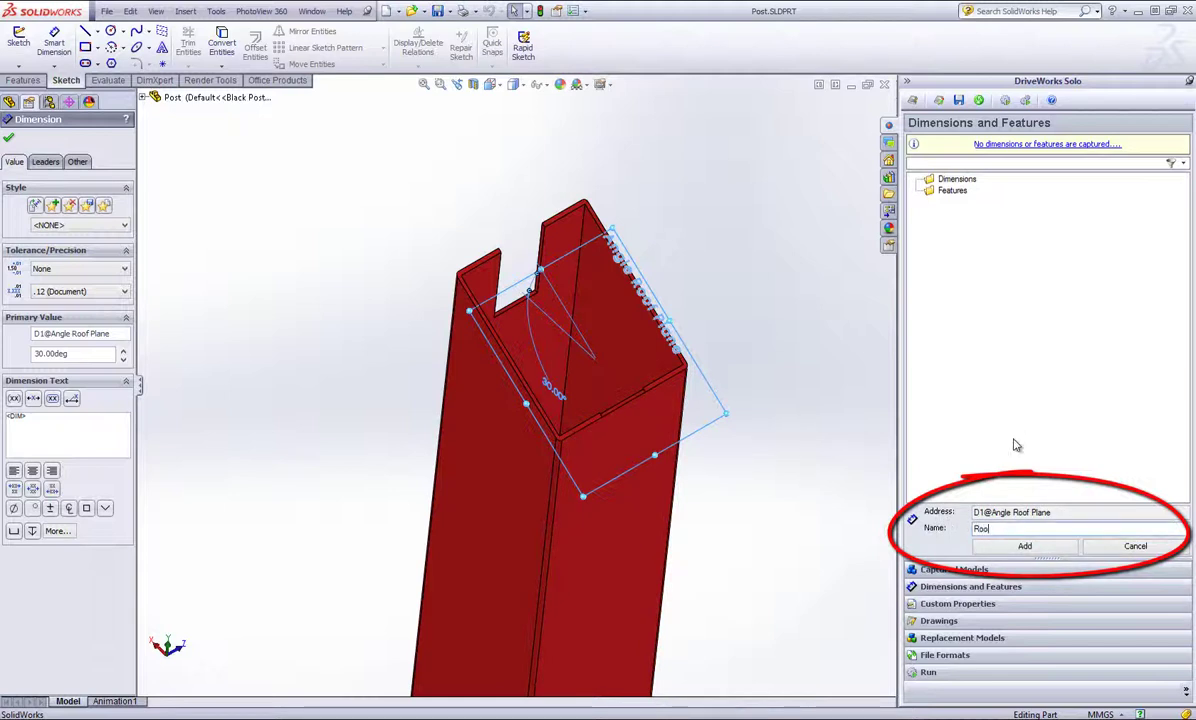
pyautogui.write(' Pitch')
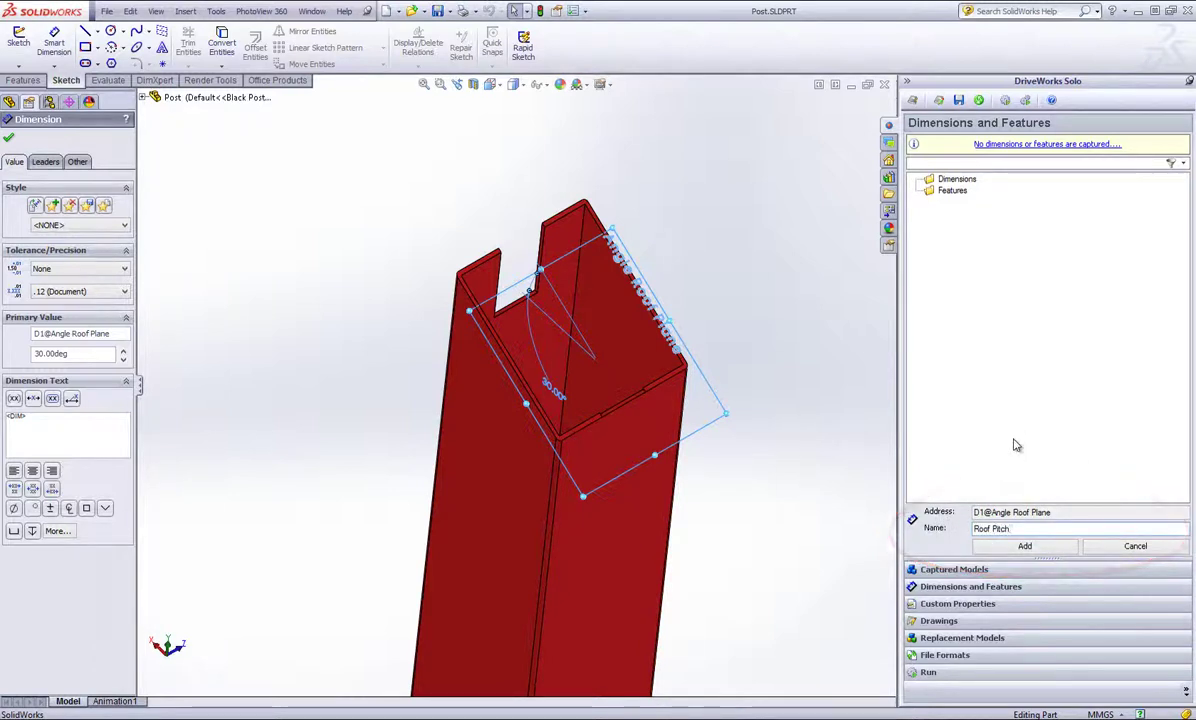
pyautogui.click(1025, 546)
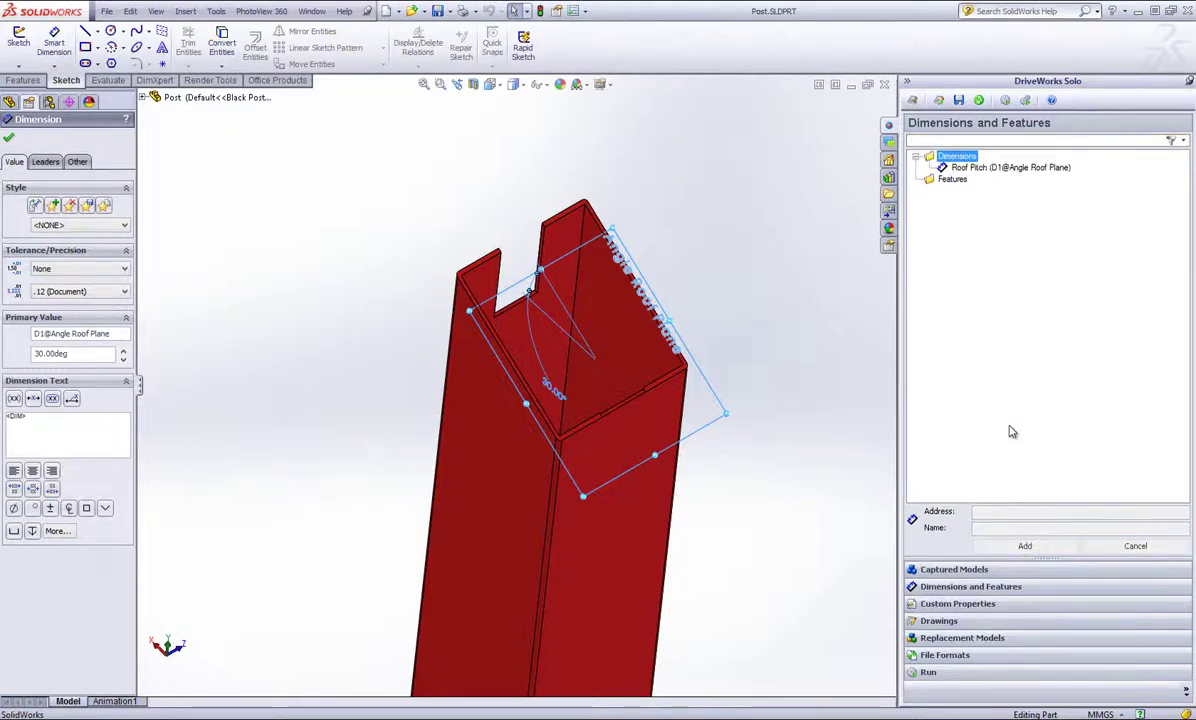
pyautogui.click(12, 137)
# Capture the Extrude-Thin1 1700 mm post length as a dimension named 'Height'
pyautogui.press('f')
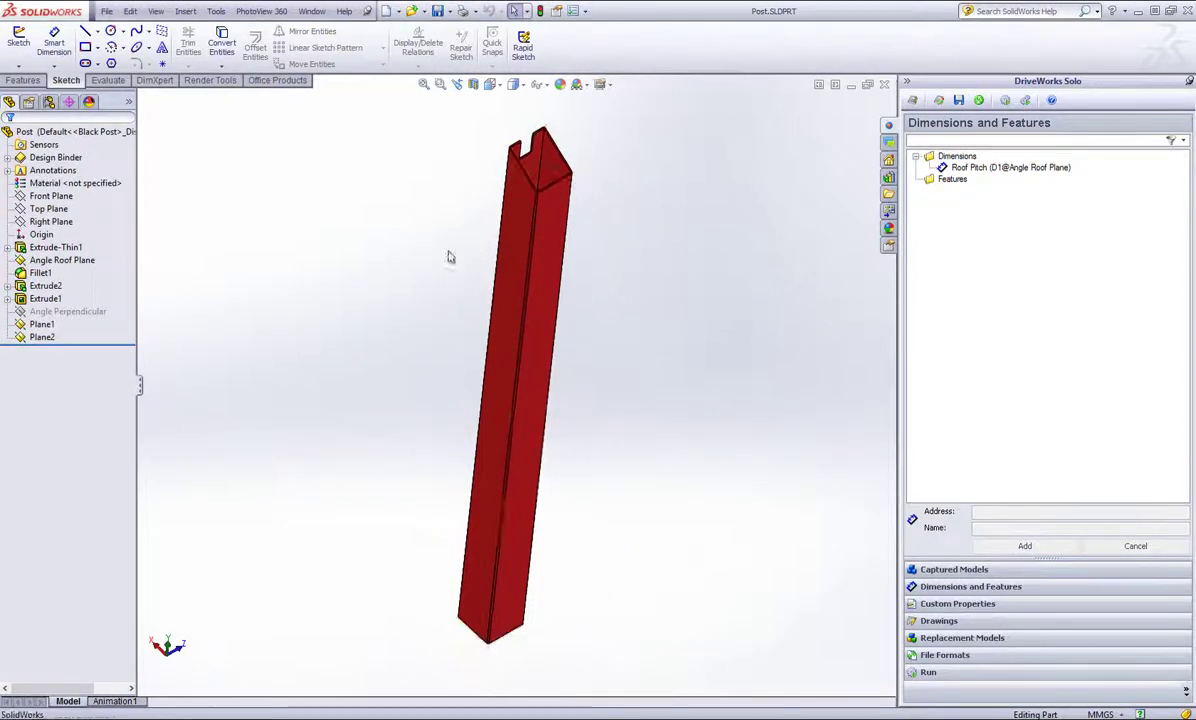
pyautogui.click(55, 247)
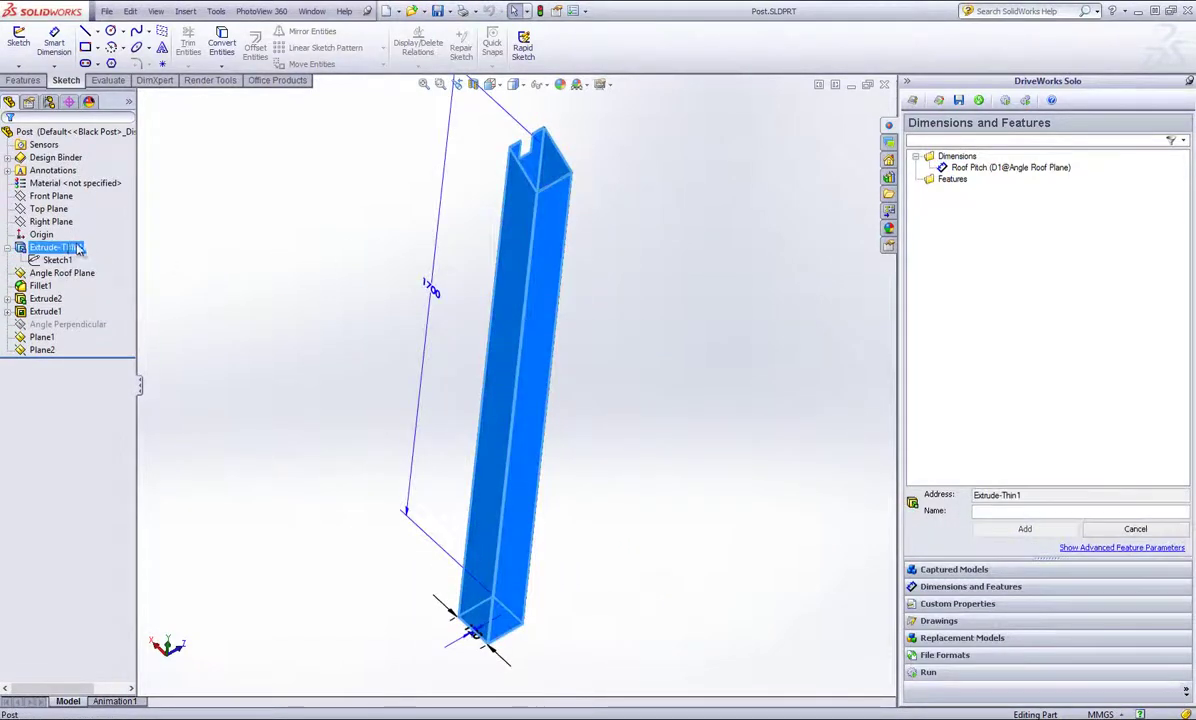
pyautogui.click(445, 305)
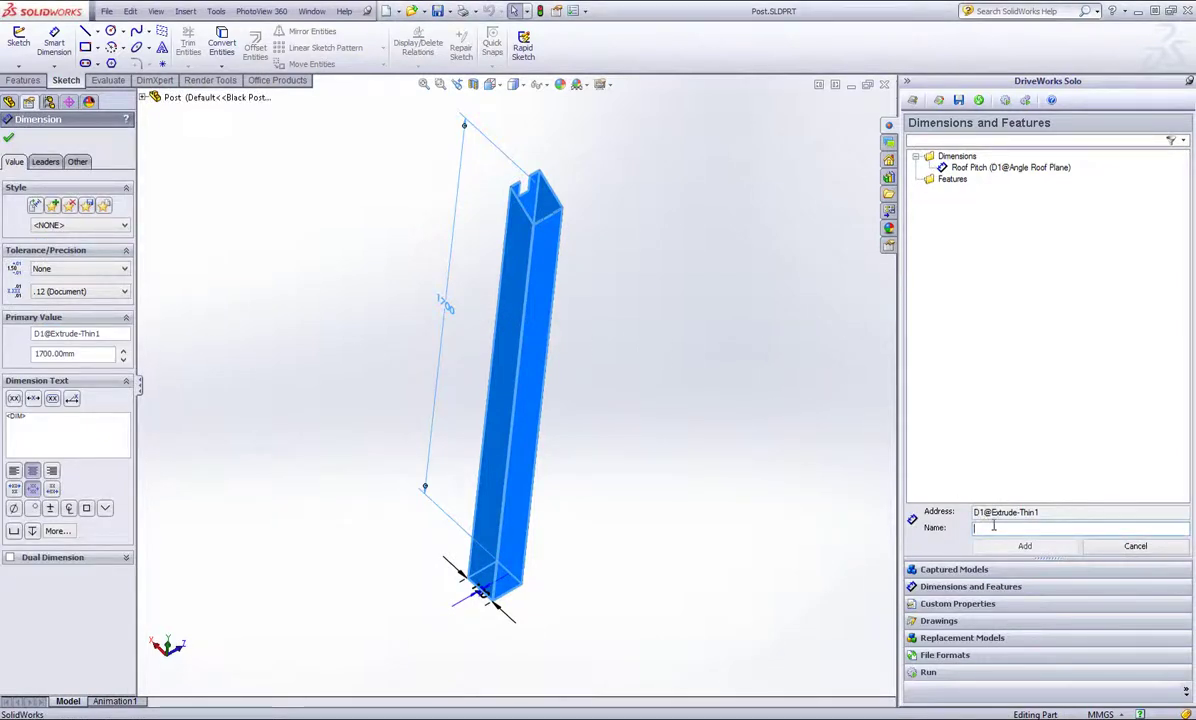
pyautogui.write('Height')
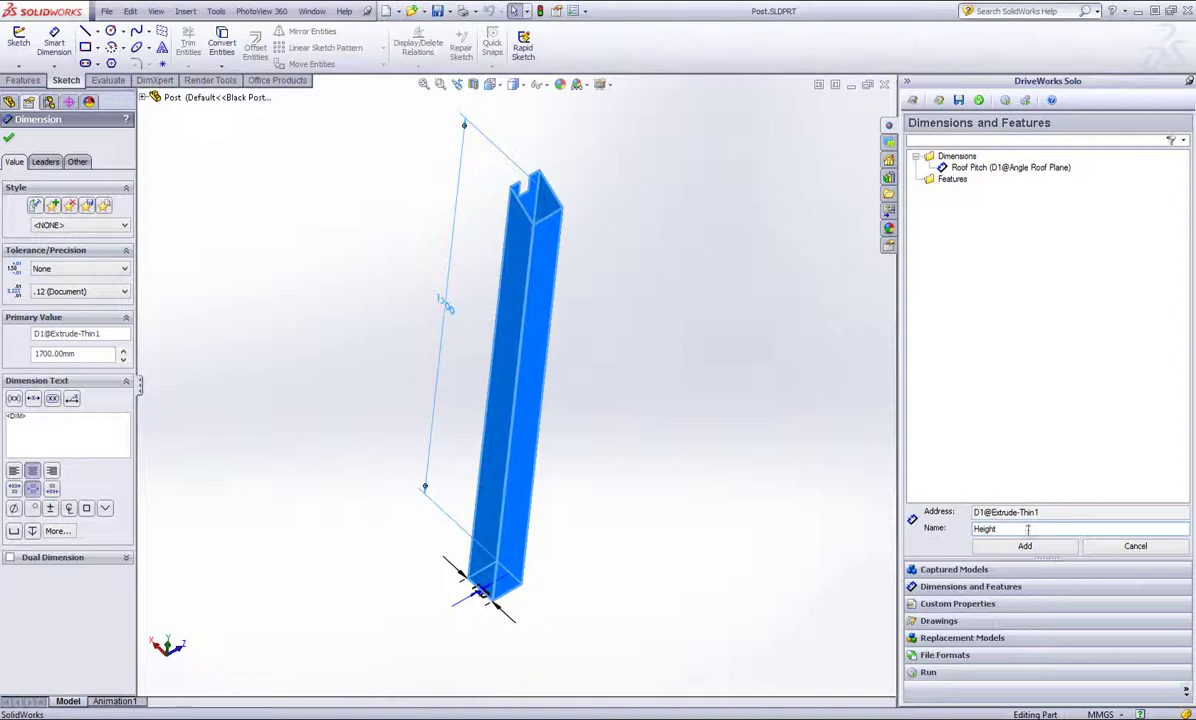
pyautogui.click(1025, 546)
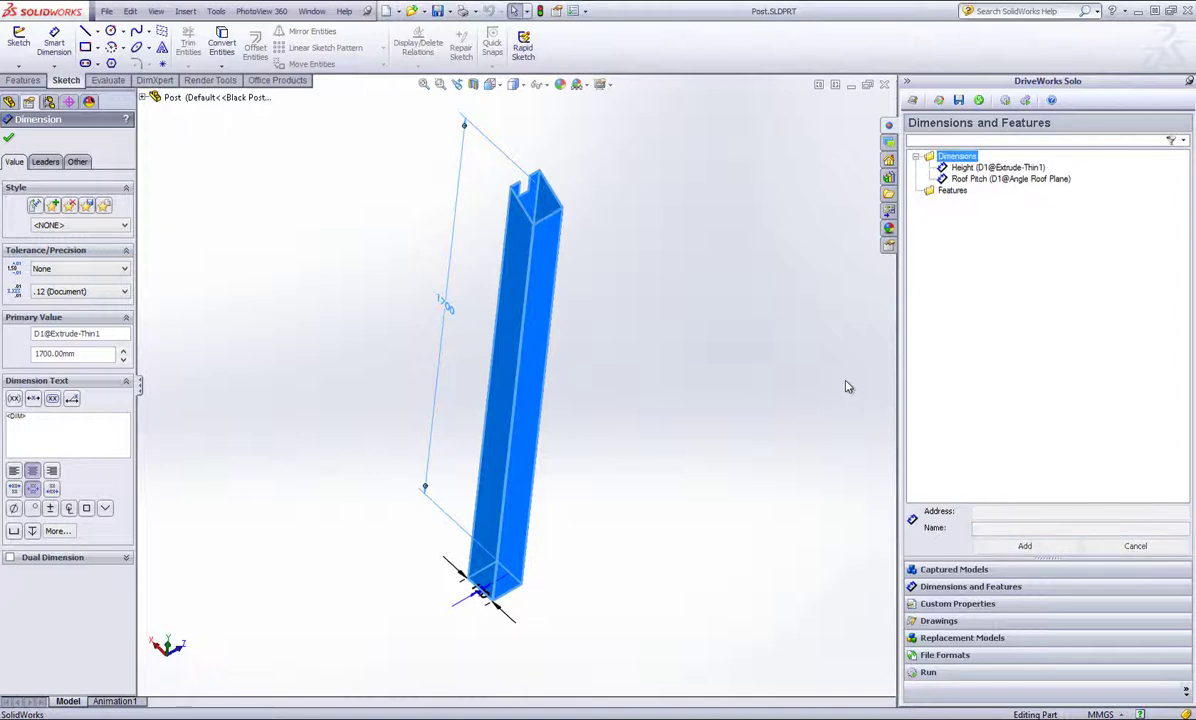
pyautogui.press('Escape')
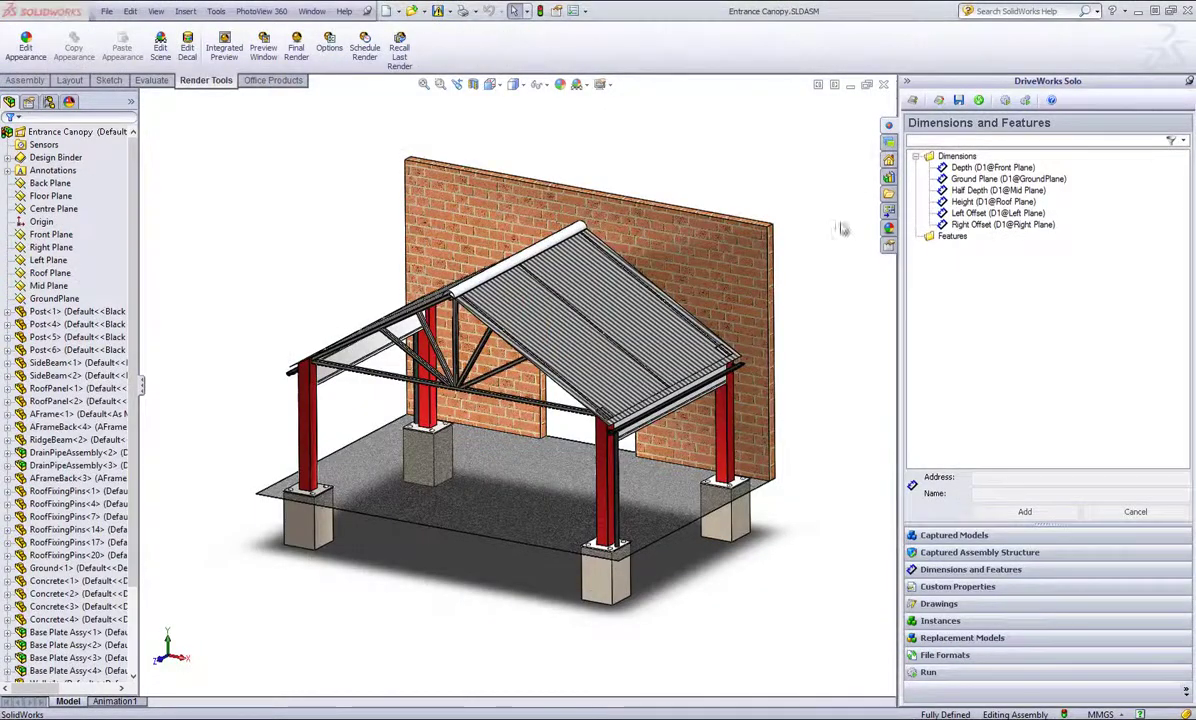
# Show the Post part's rules under Entrance Canopy in DriveWorks Solo Model Rules
pyautogui.click(957, 102)
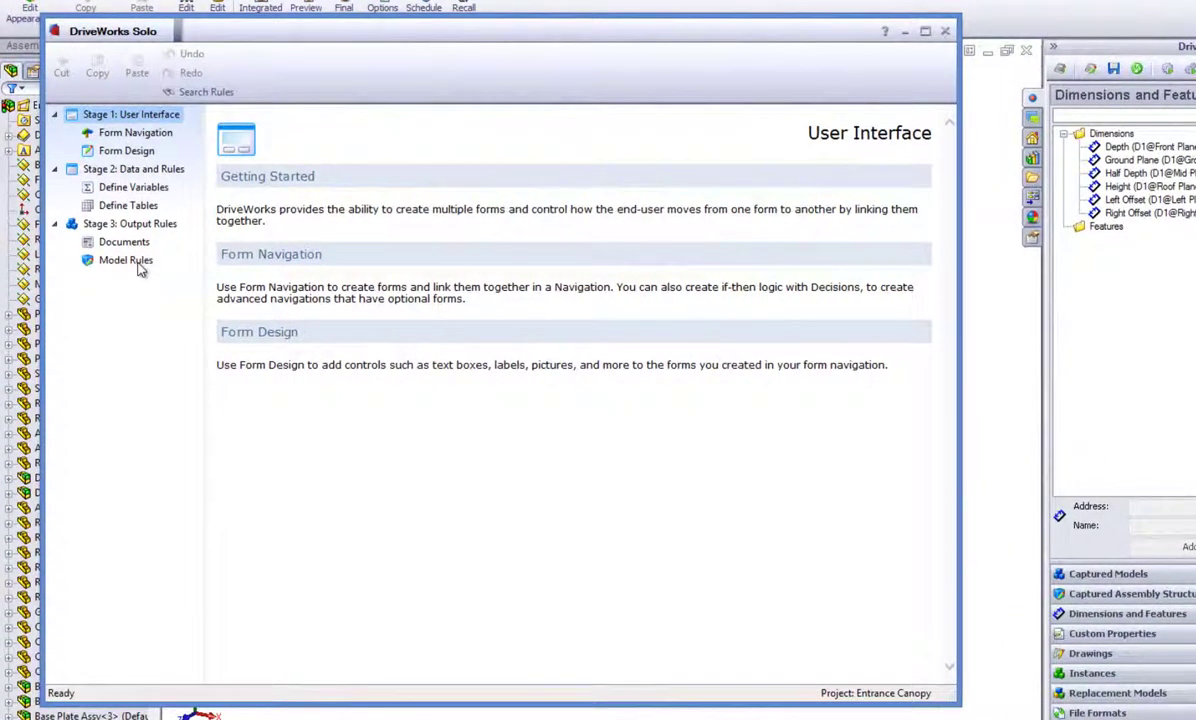
pyautogui.click(140, 262)
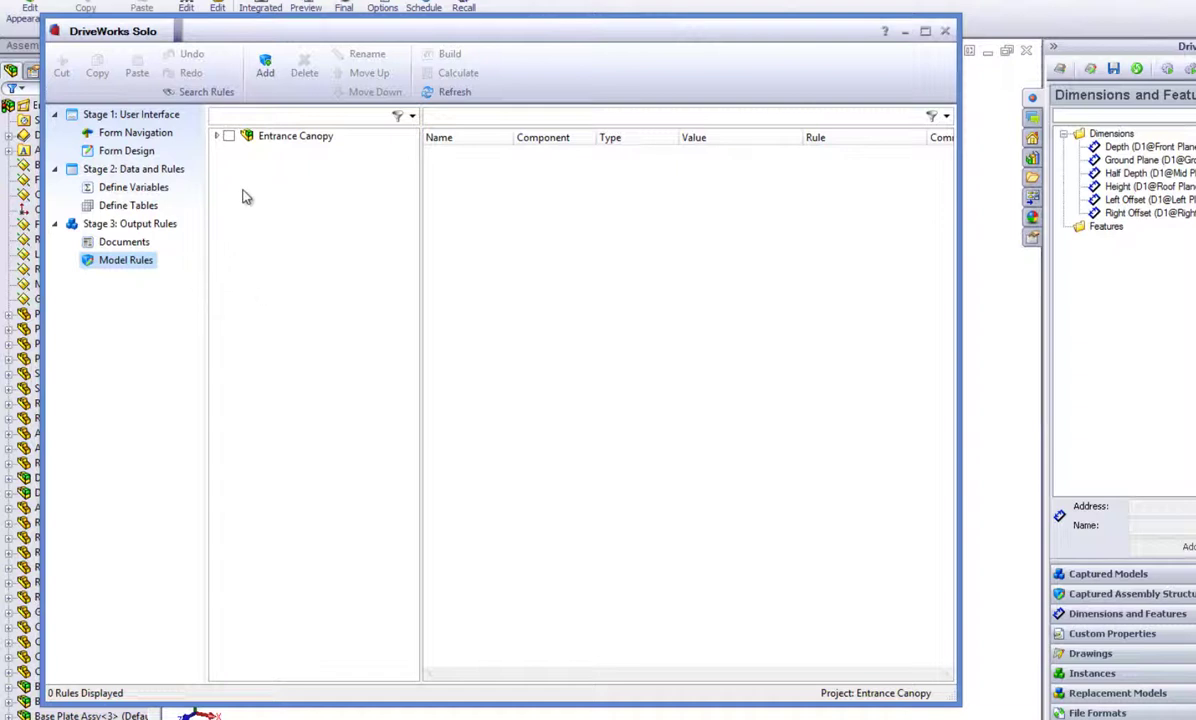
pyautogui.click(216, 135)
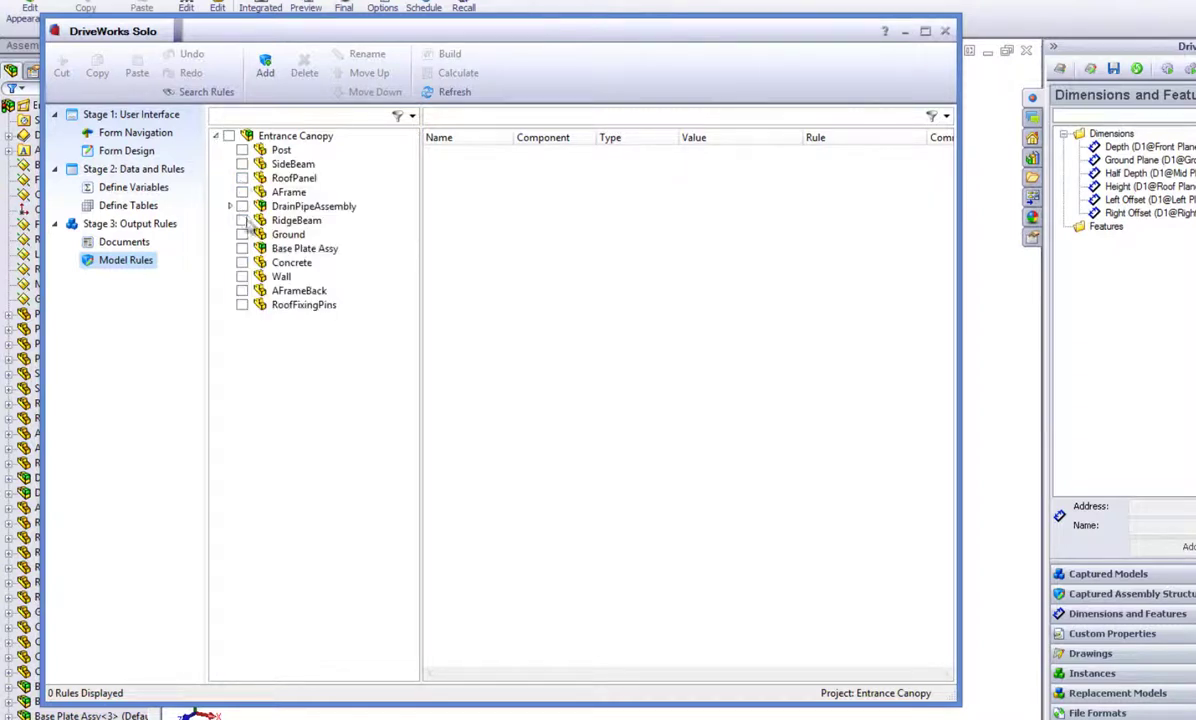
pyautogui.click(242, 150)
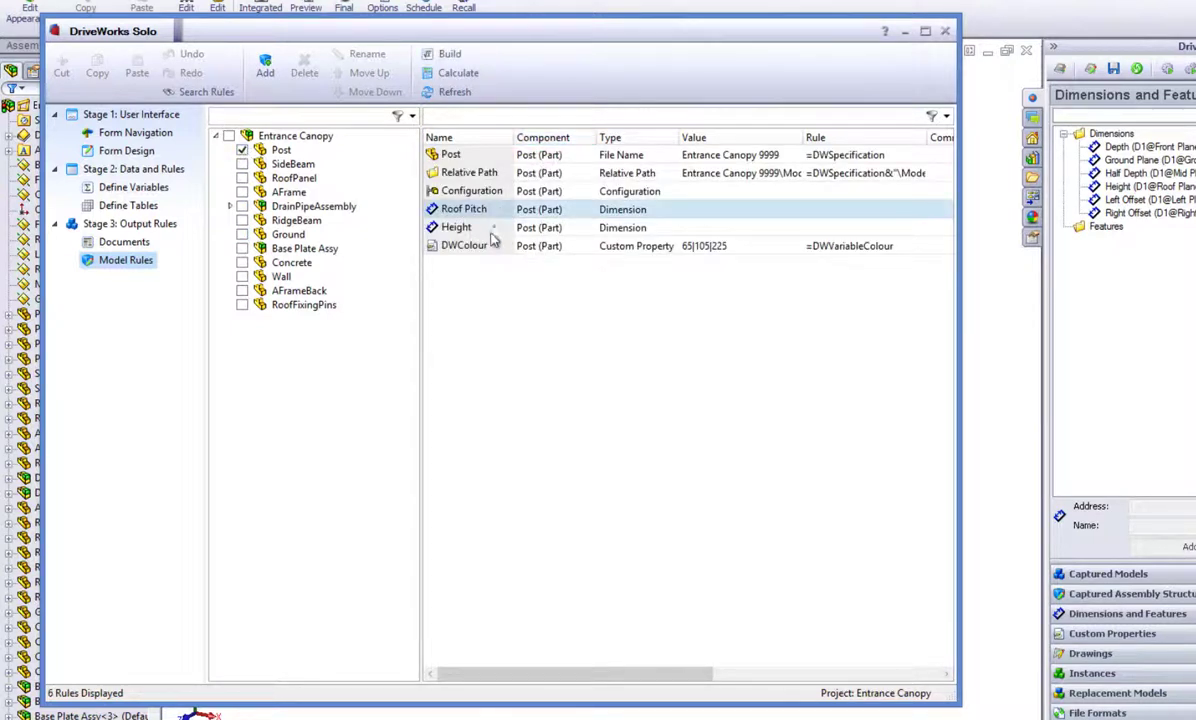
pyautogui.click(460, 227)
# Filter the Post rules by 'dim' to leave only Roof Pitch and Height
pyautogui.click(488, 117)
pyautogui.write('dim')
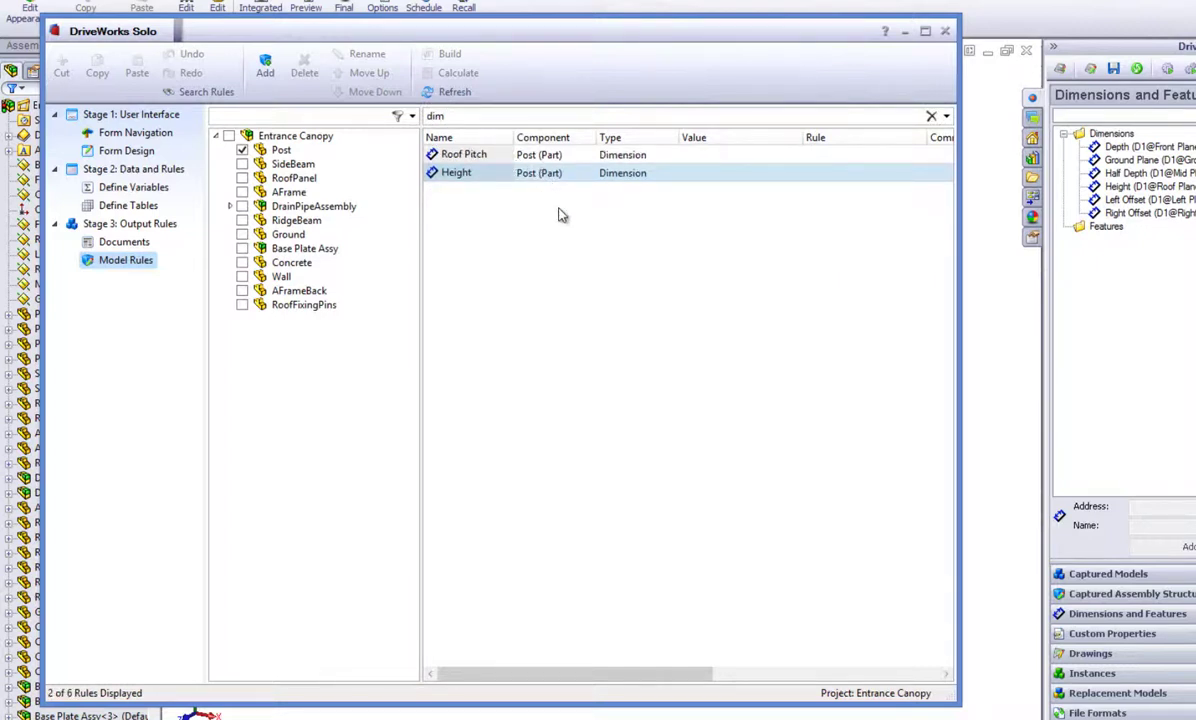
pyautogui.moveTo(450, 116); pyautogui.dragTo(415, 116)
pyautogui.press('BackSpace')
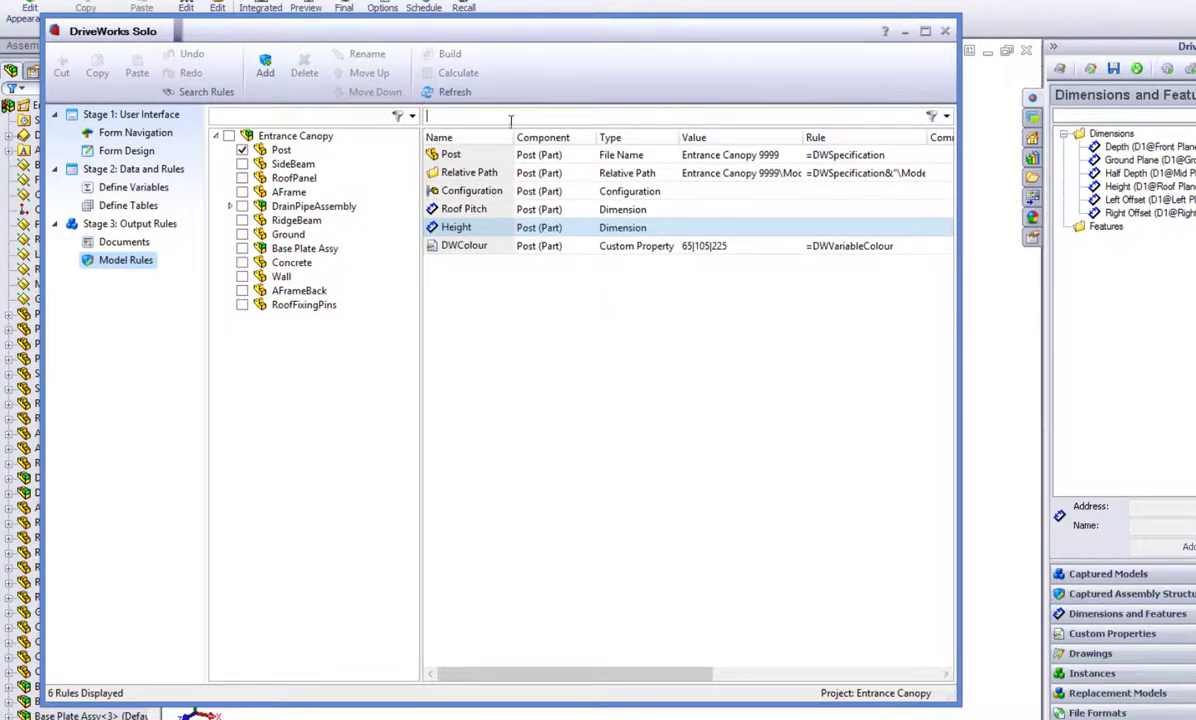
pyautogui.write('dim')
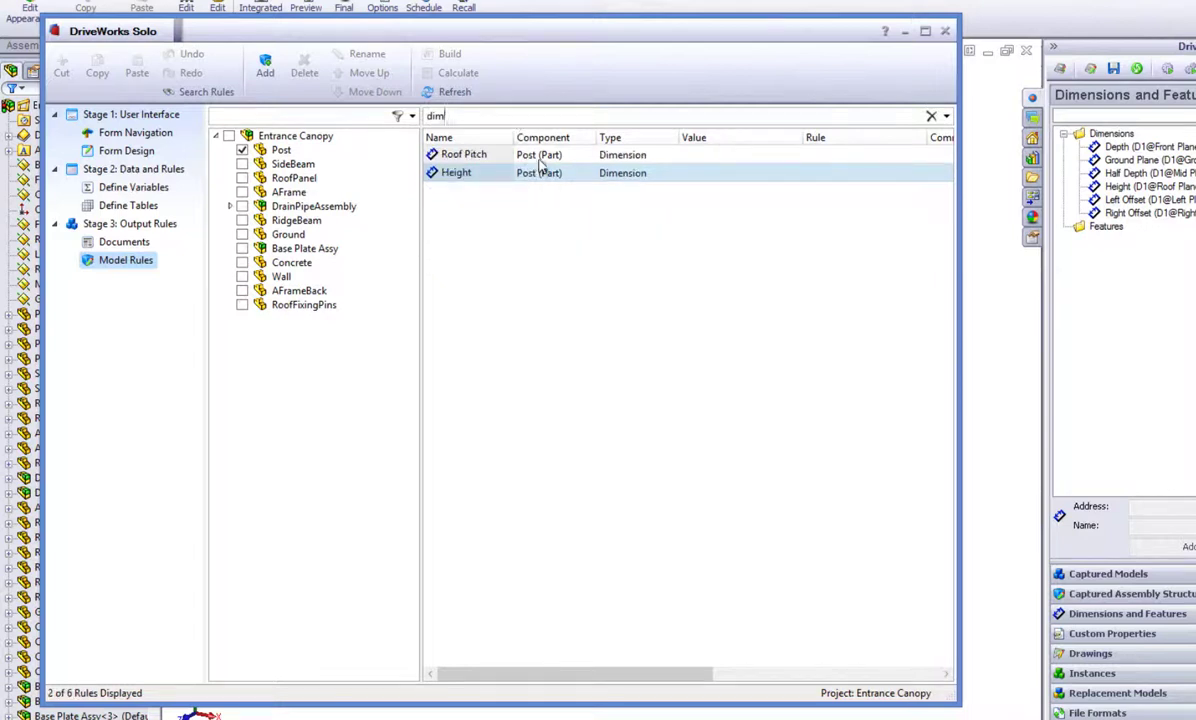
pyautogui.click(539, 158)
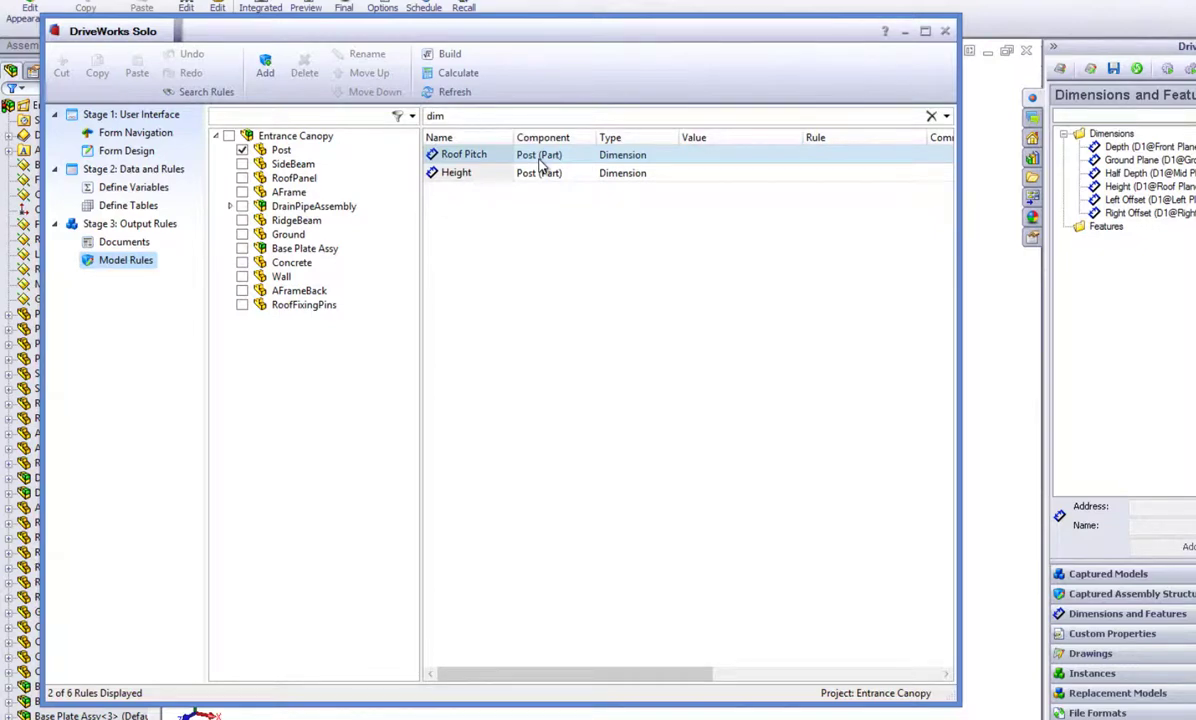
# Set the Roof Pitch rule to the form's RoofPitch control value (=RoofPitchReturn)
pyautogui.doubleClick(540, 162)
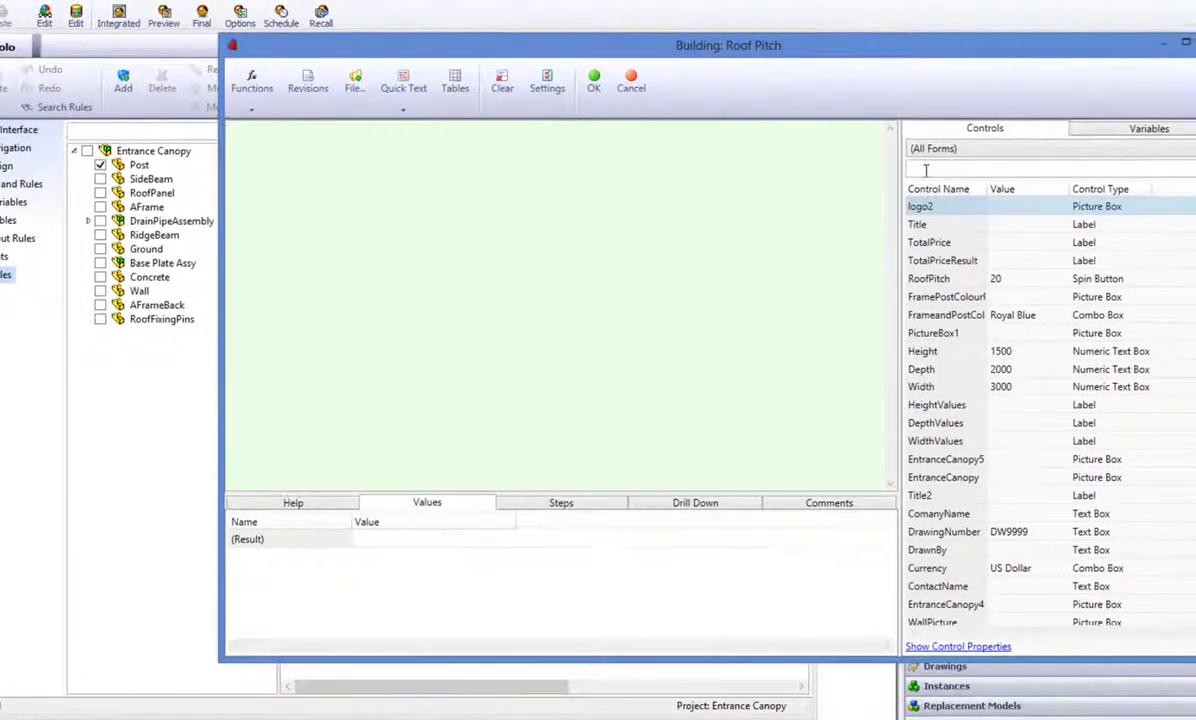
pyautogui.write('roof')
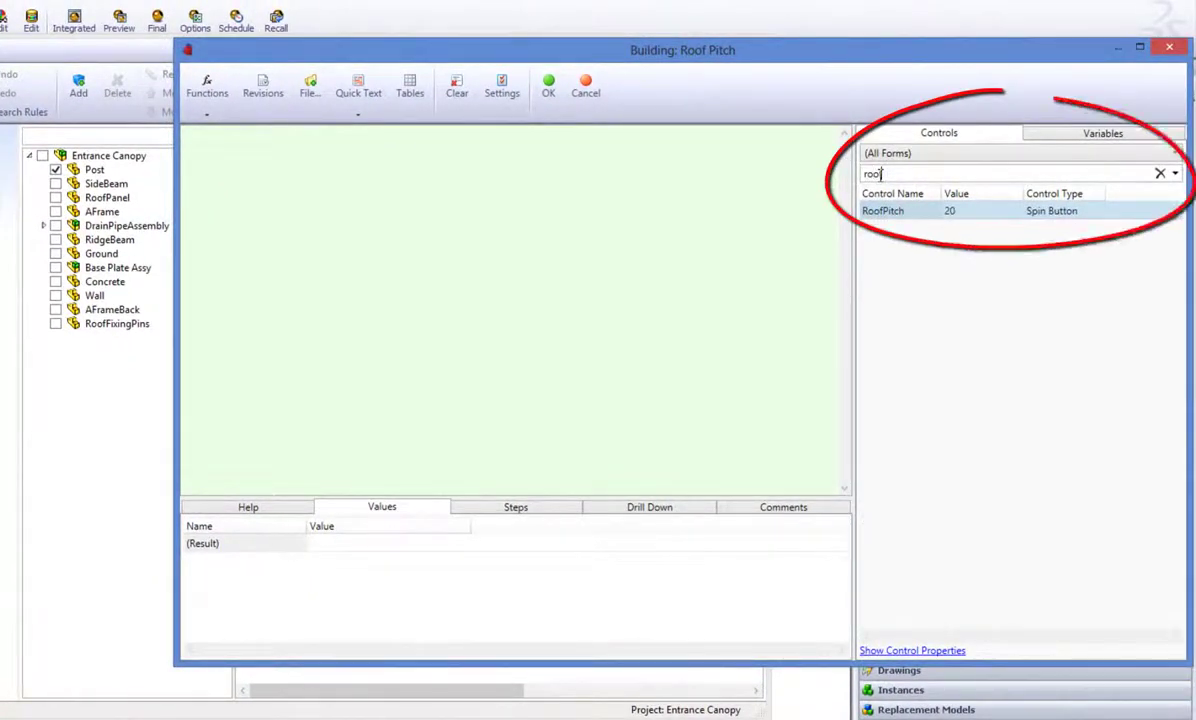
pyautogui.doubleClick(882, 211)
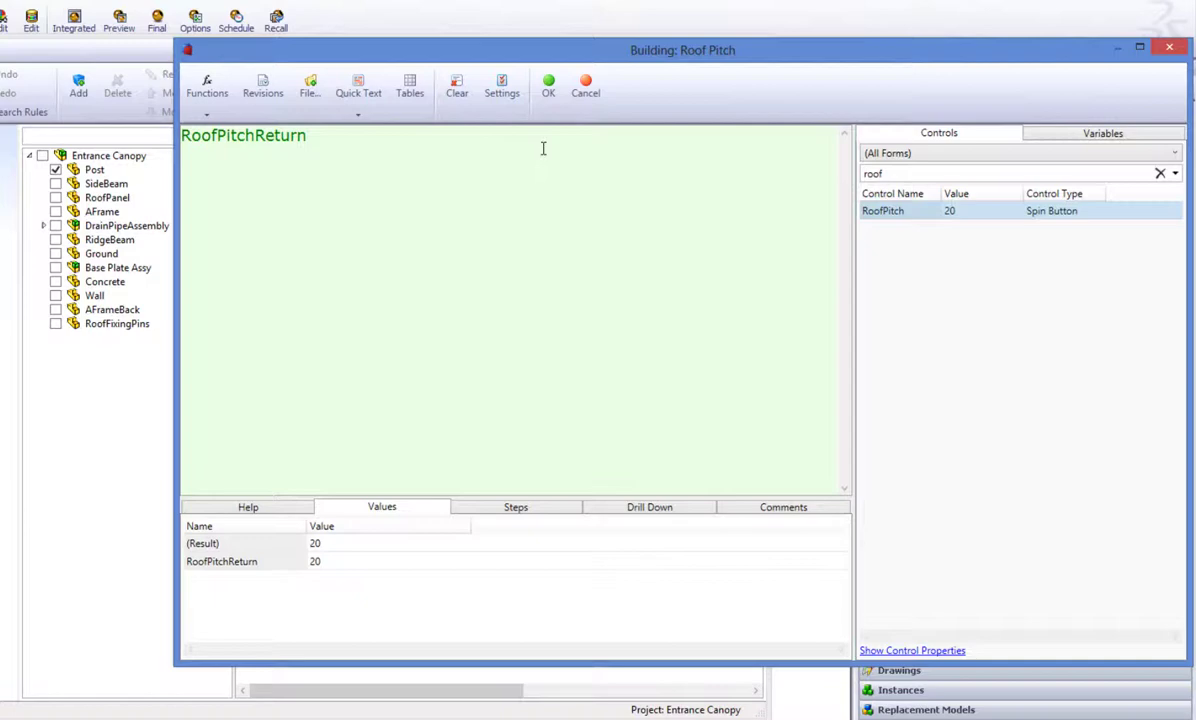
pyautogui.click(548, 95)
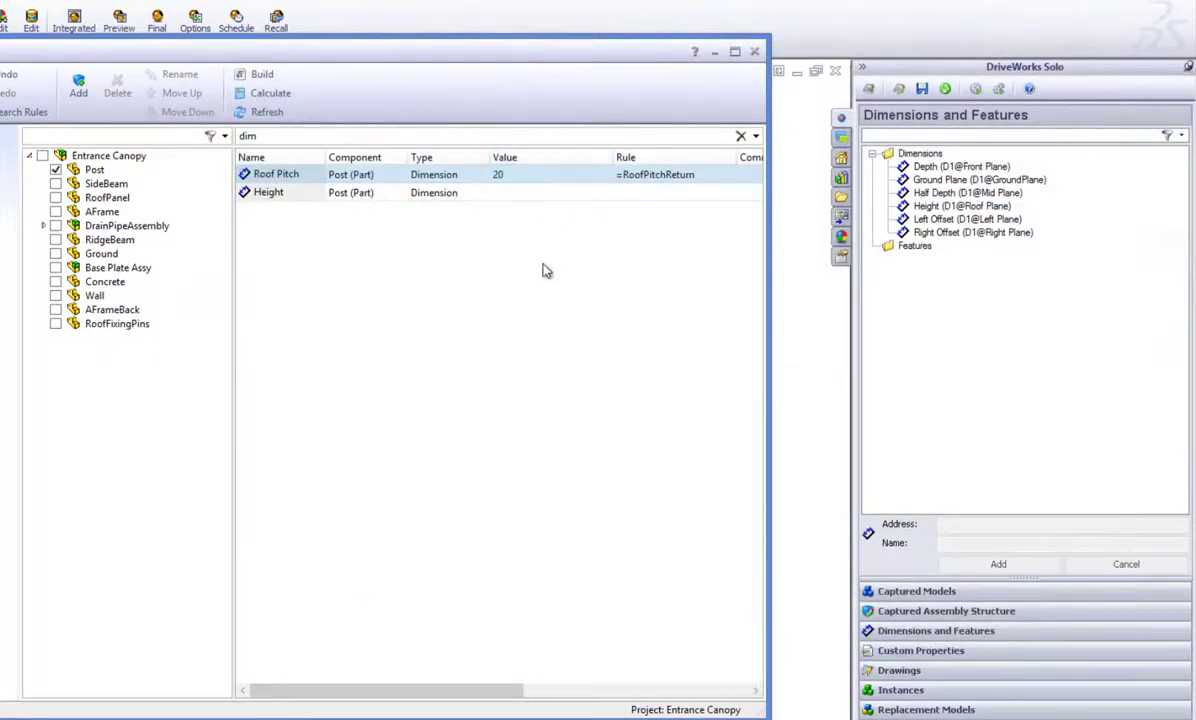
# Set the Height rule to the form's Height control value (=HeightReturn)
pyautogui.click(465, 192)
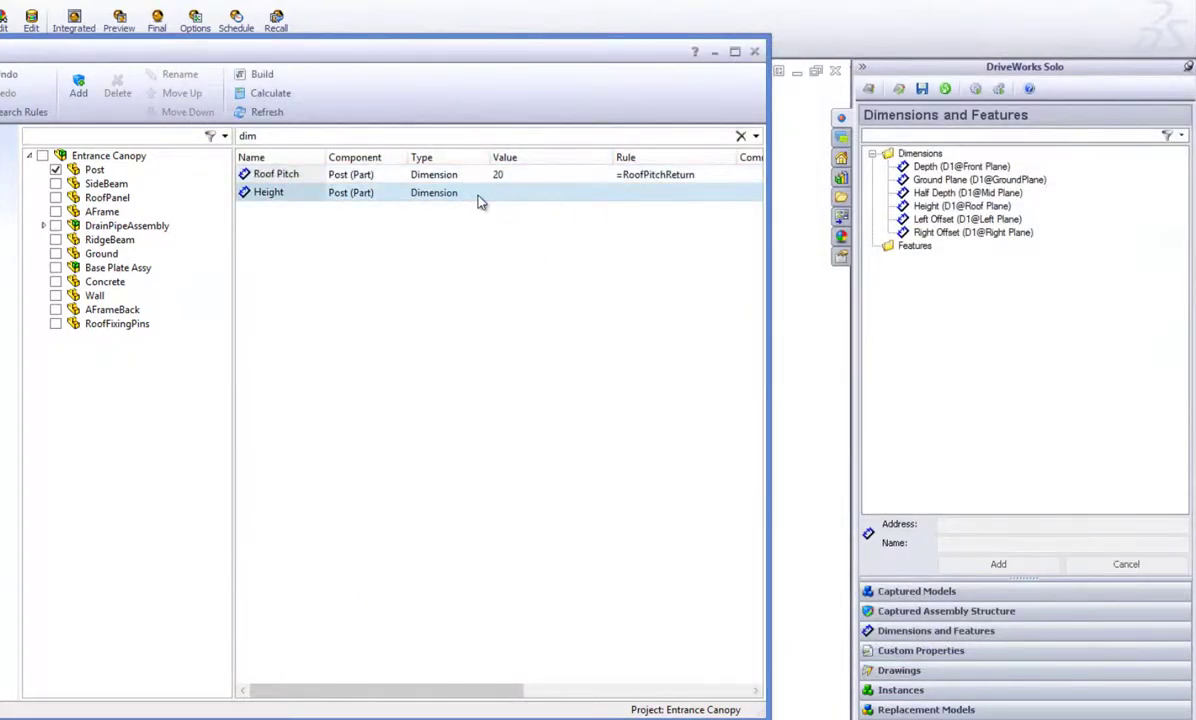
pyautogui.click(262, 77)
pyautogui.click(880, 174)
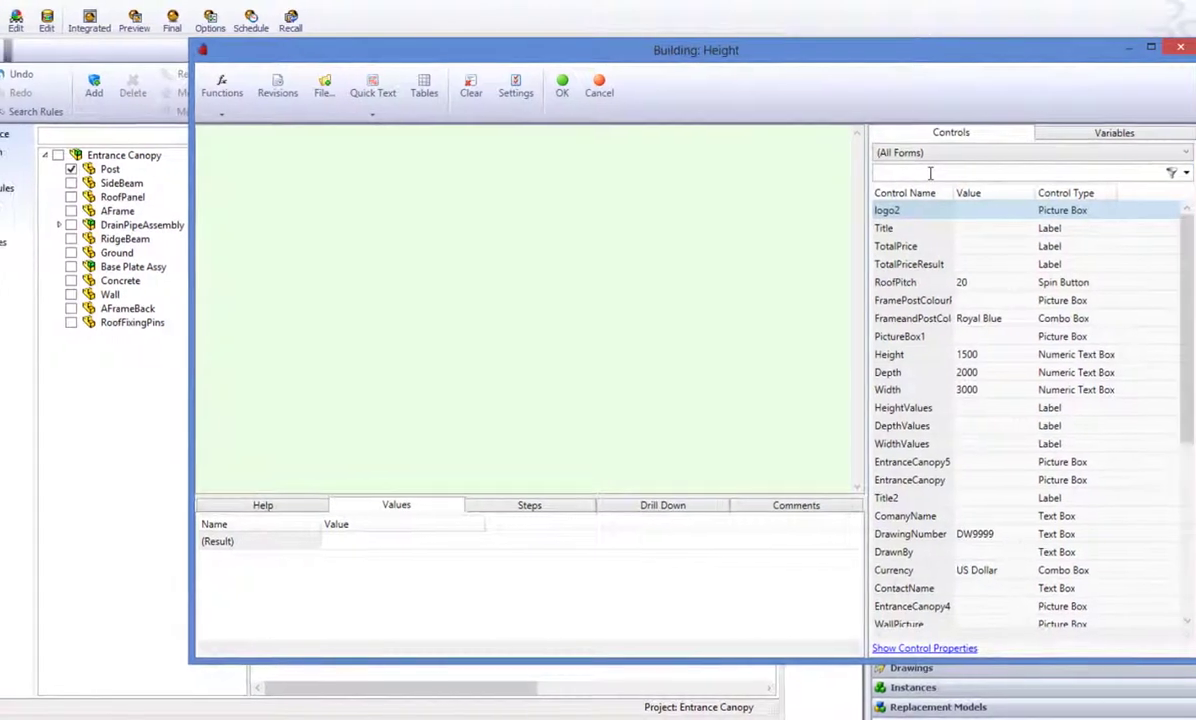
pyautogui.write('height')
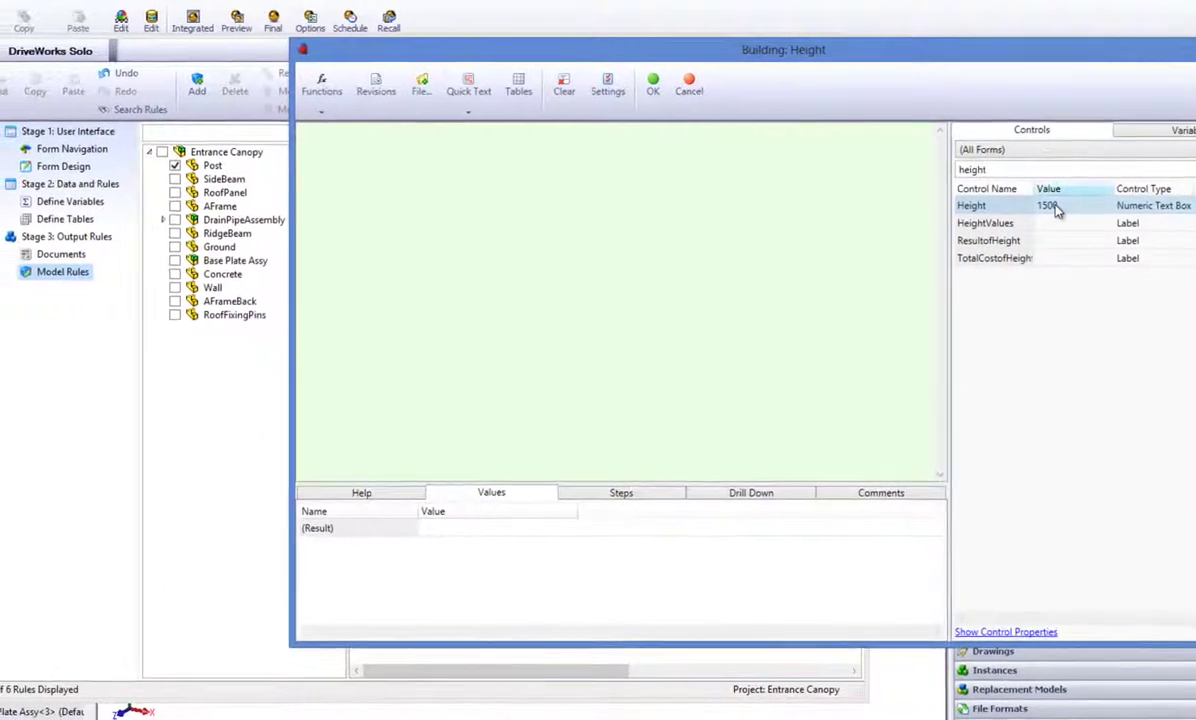
pyautogui.doubleClick(1070, 205)
pyautogui.click(676, 88)
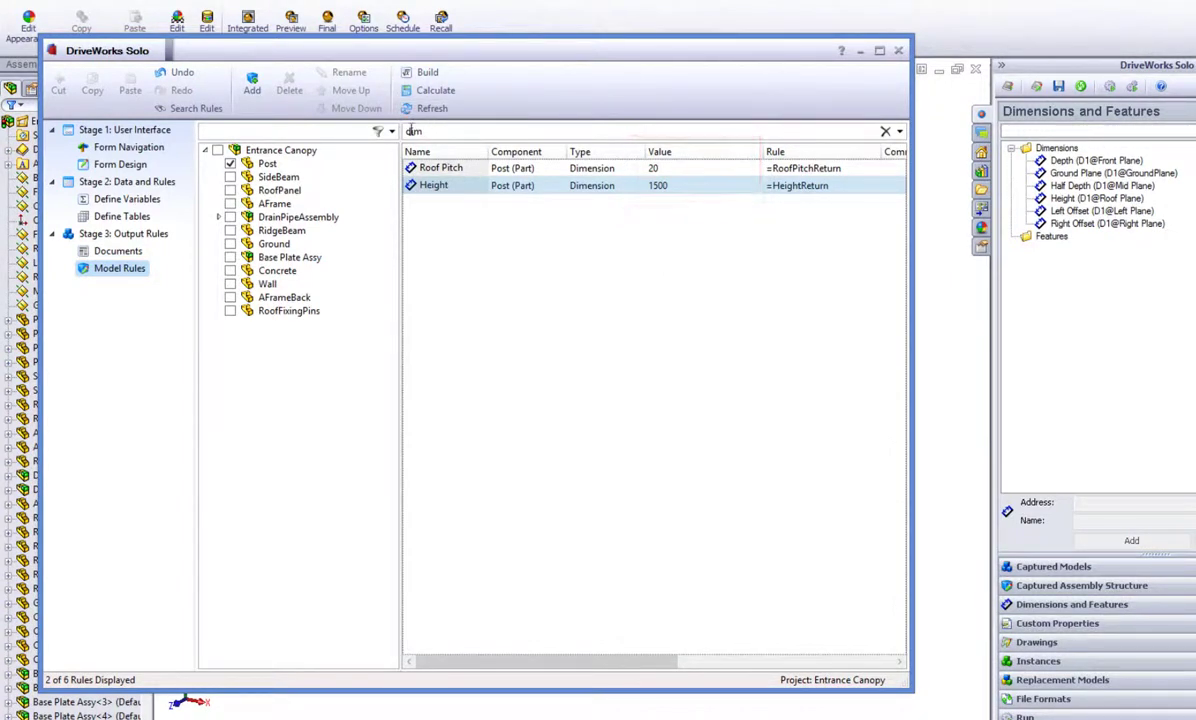
# Clear the rule filter and list the Select form's controls in Form Design
pyautogui.press('BackSpace')
pyautogui.press('BackSpace')
pyautogui.press('BackSpace')
pyautogui.click(120, 164)
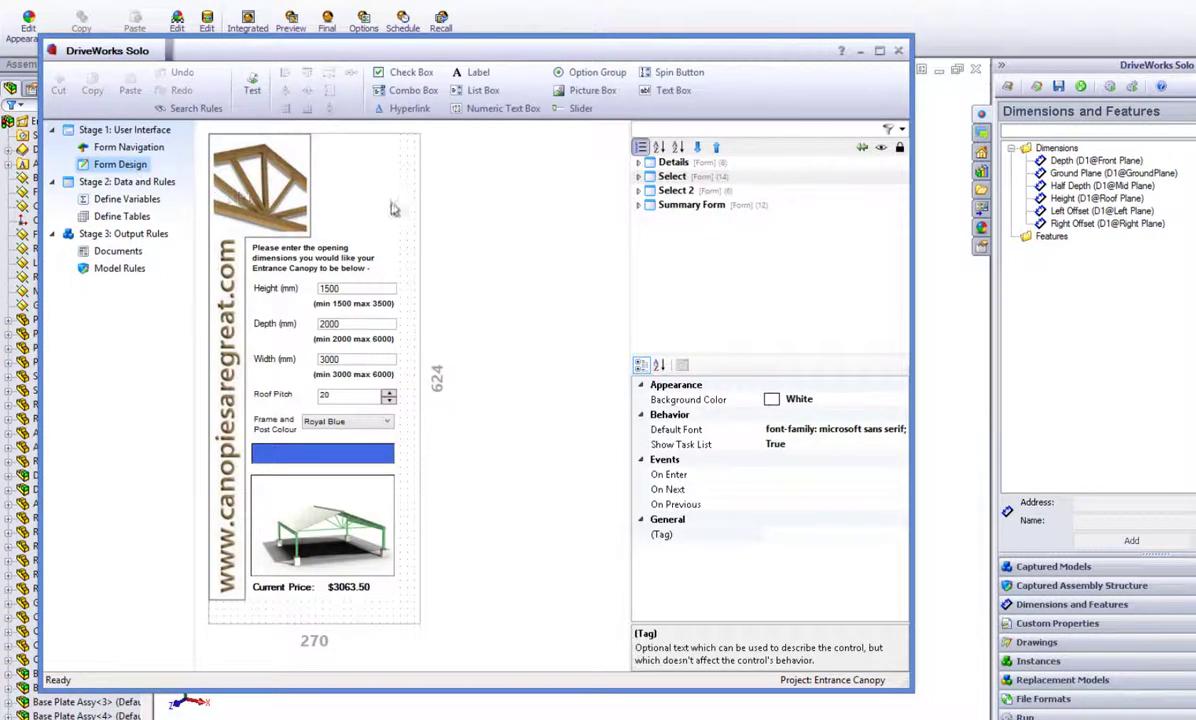
pyautogui.click(639, 177)
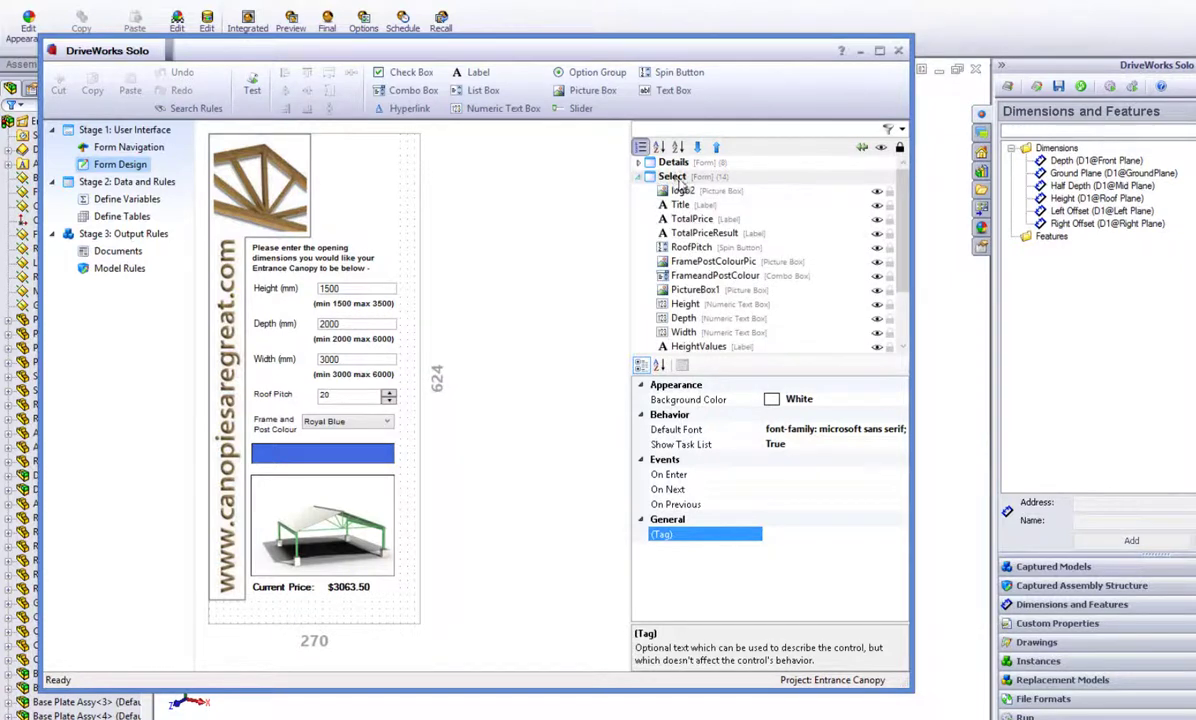
# Check the (Name) properties of the Height and RoofPitch controls, leaving them unchanged
pyautogui.click(303, 288)
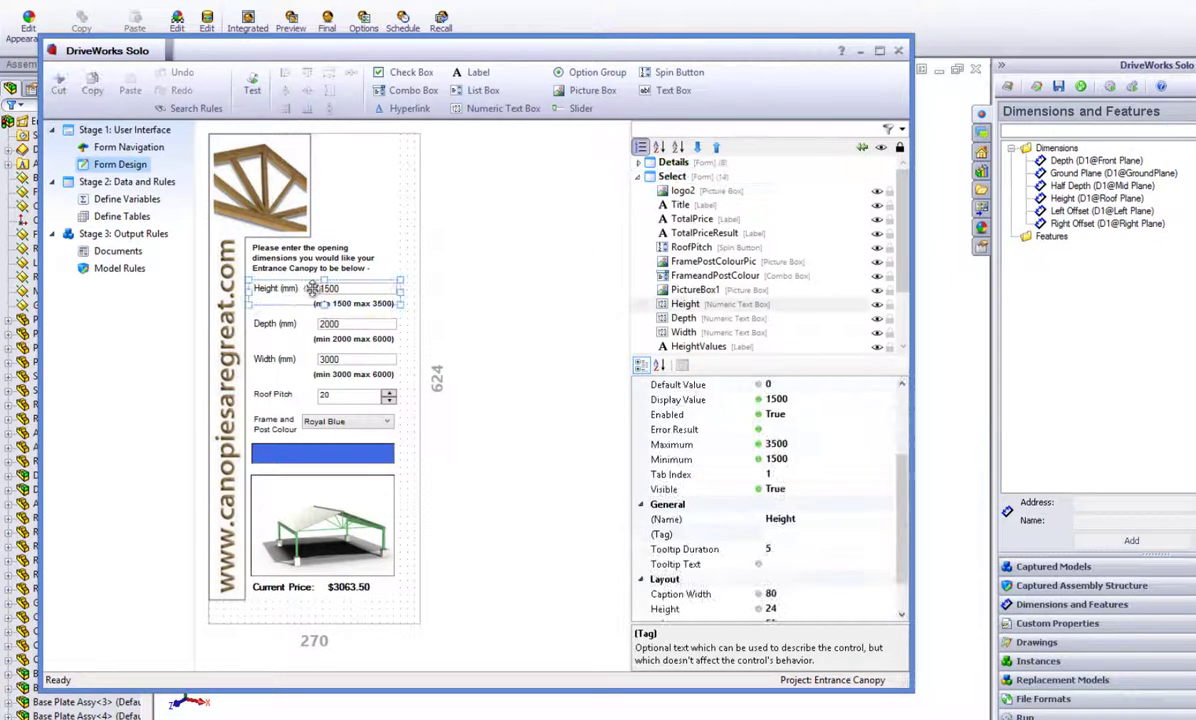
pyautogui.click(779, 518)
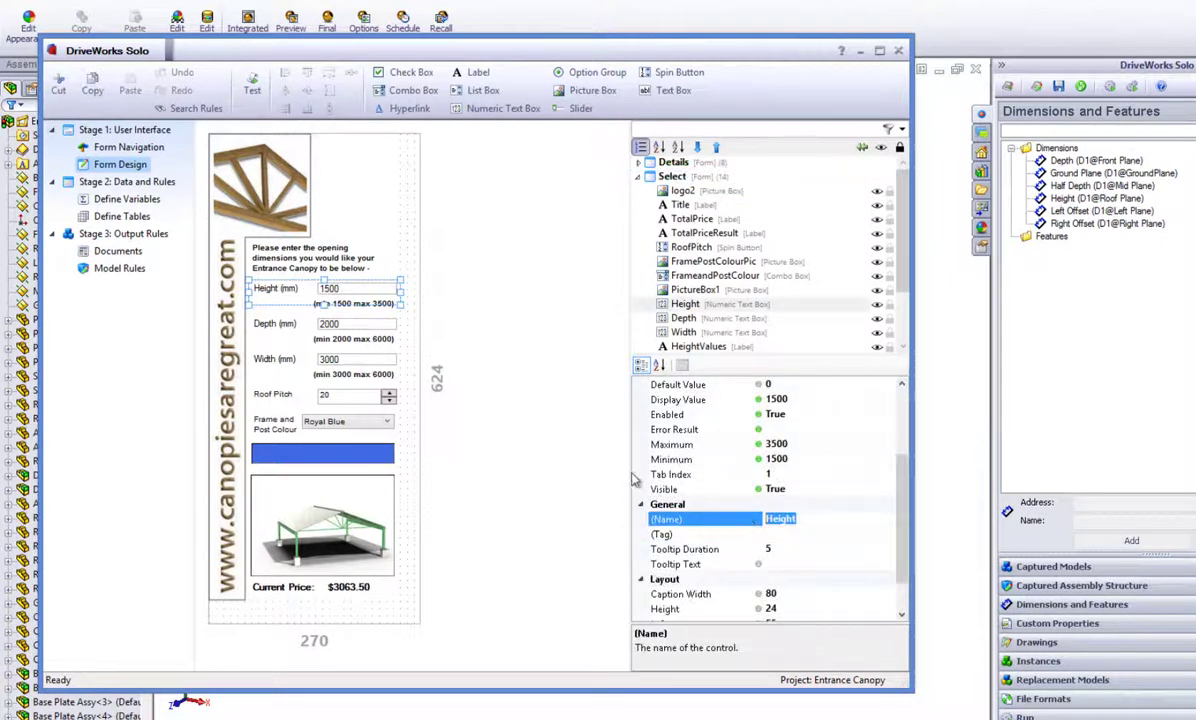
pyautogui.click(533, 404)
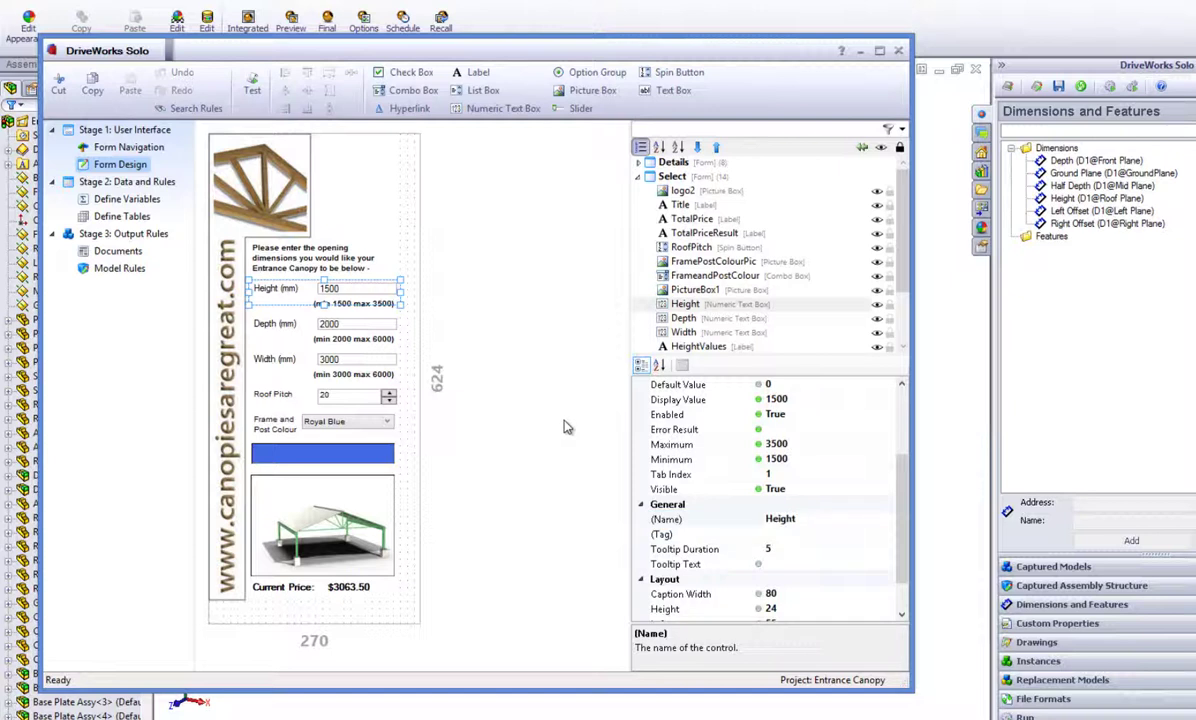
pyautogui.click(330, 390)
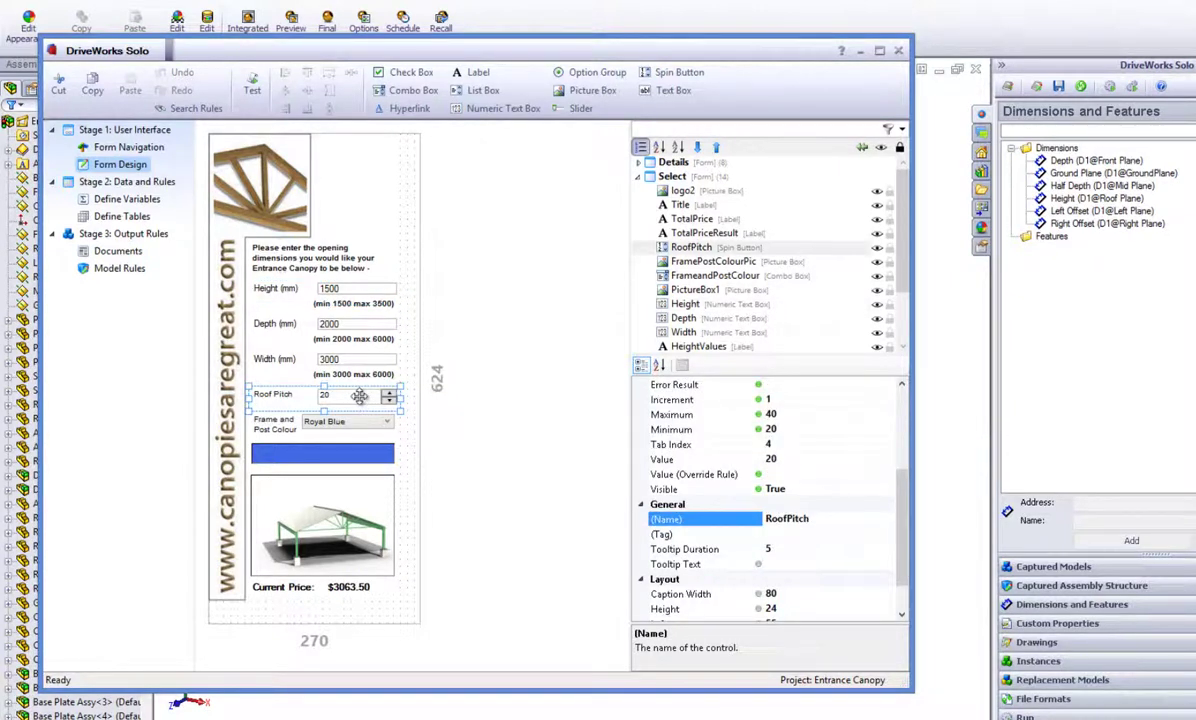
pyautogui.click(786, 518)
pyautogui.doubleClick(786, 518)
pyautogui.click(573, 455)
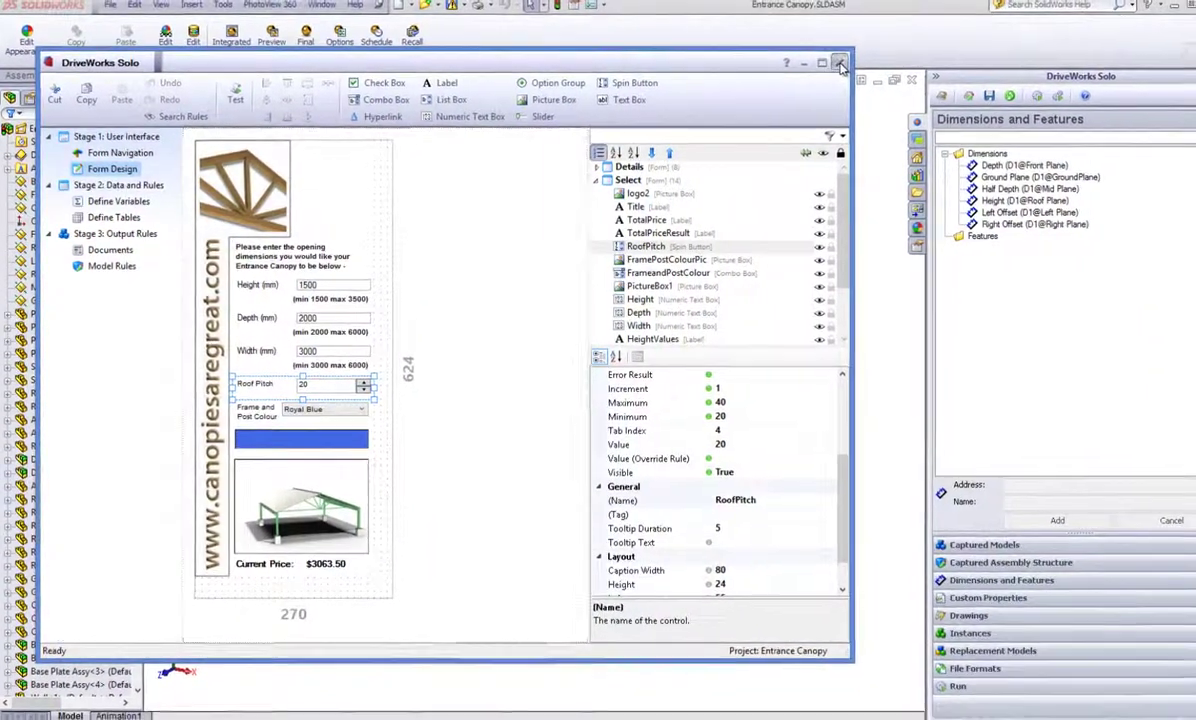
# Run the canopy project with contact 'Steve', company 'Oils' and sales person 'Adam'
pyautogui.click(846, 62)
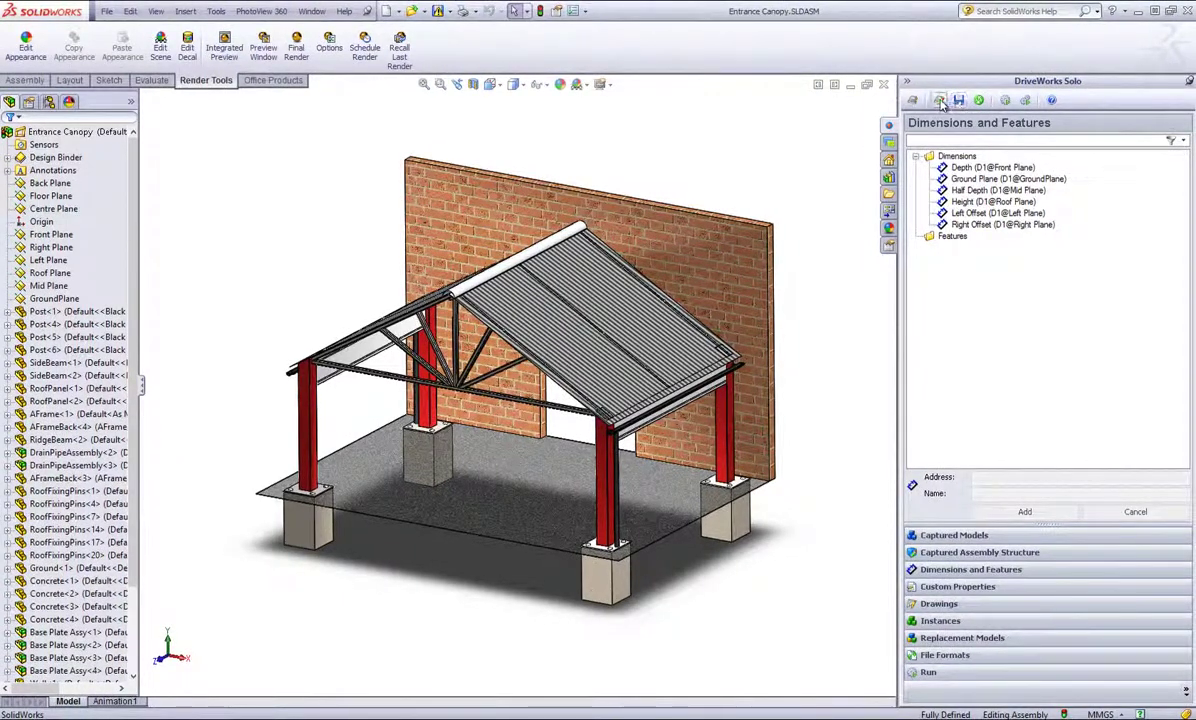
pyautogui.click(1006, 101)
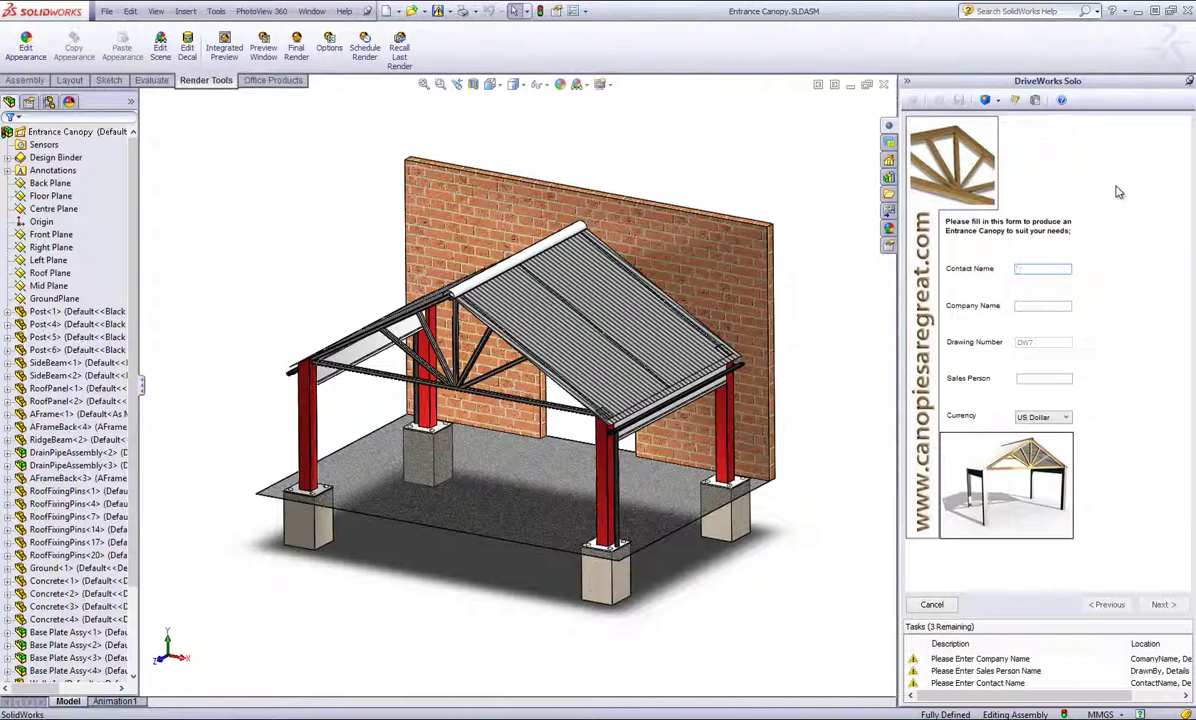
pyautogui.write('Steve')
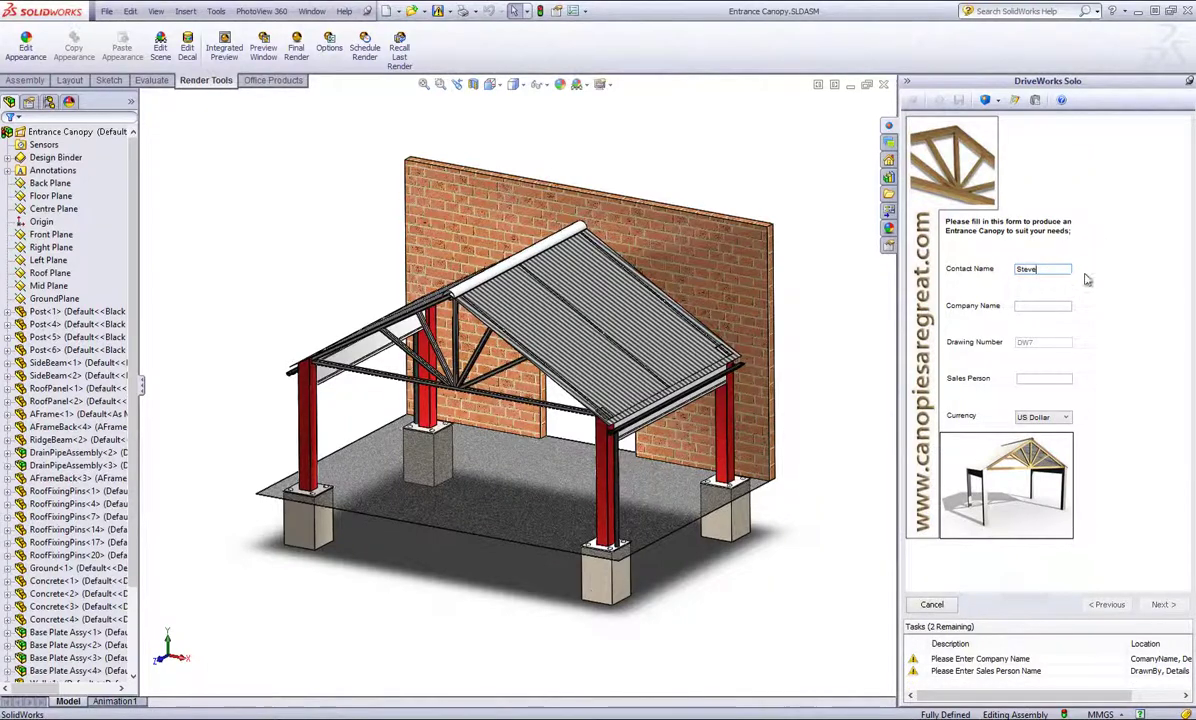
pyautogui.click(1063, 306)
pyautogui.write('Oil')
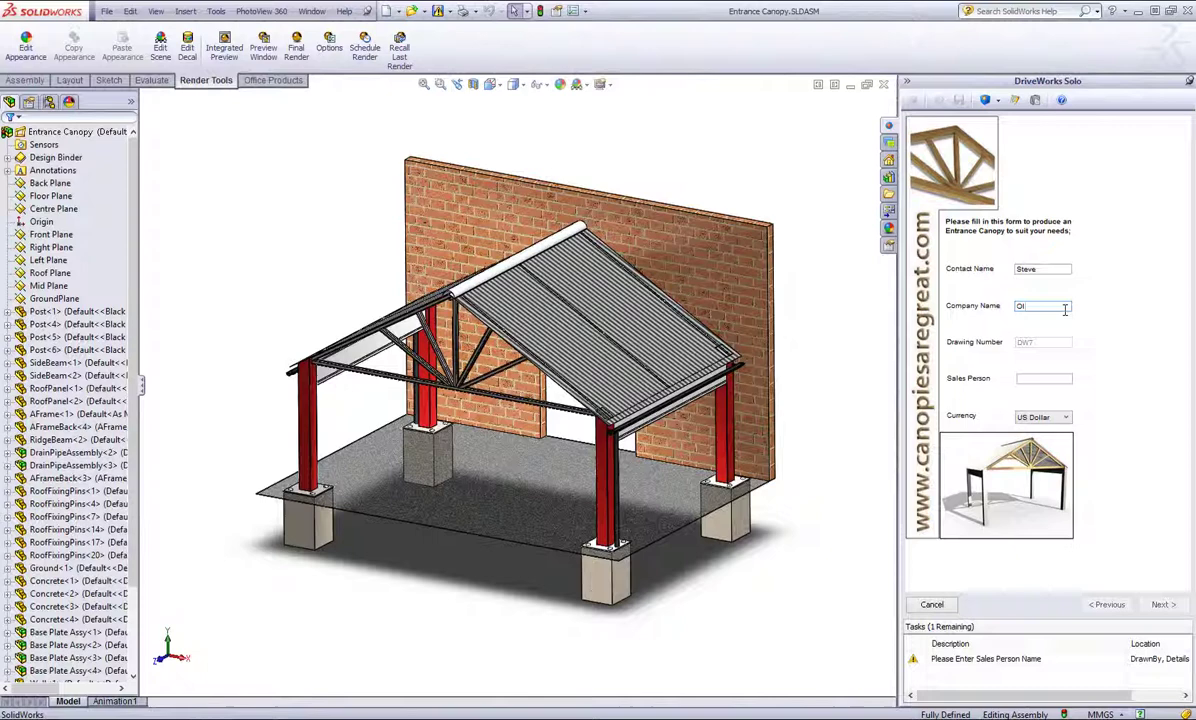
pyautogui.write('s')
pyautogui.click(1051, 377)
pyautogui.write('Adam')
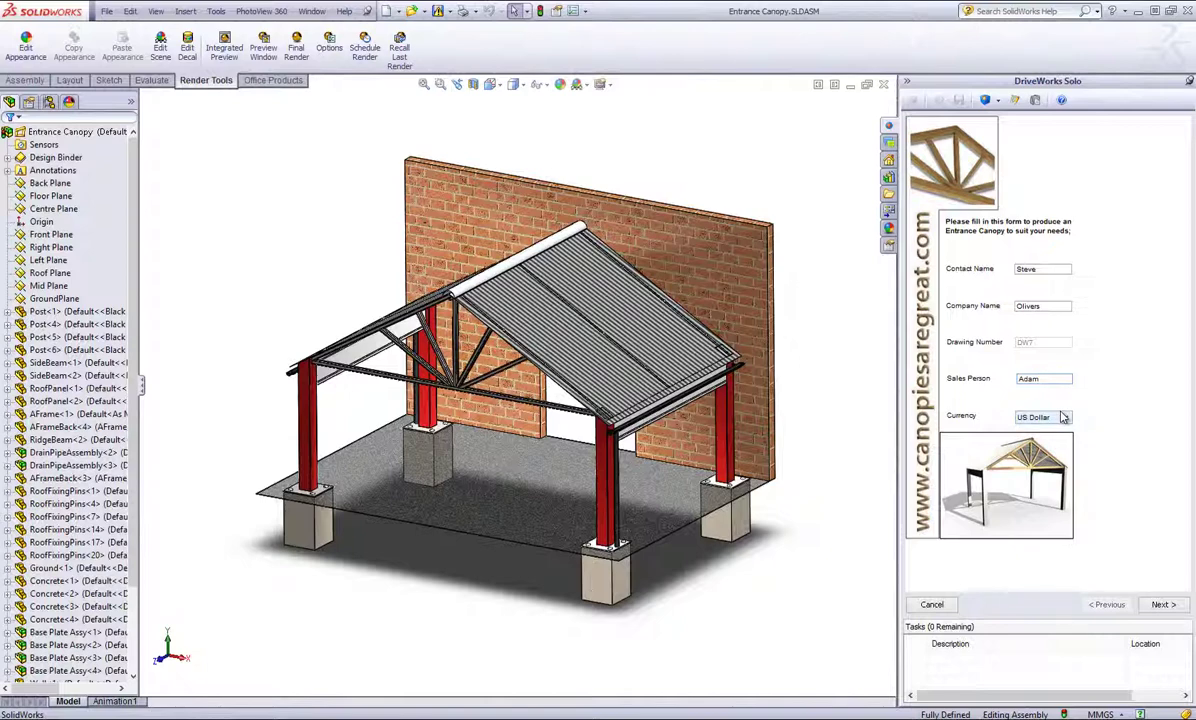
# Set the currency to Sterling and select the height value to replace it
pyautogui.click(1063, 417)
pyautogui.click(1030, 441)
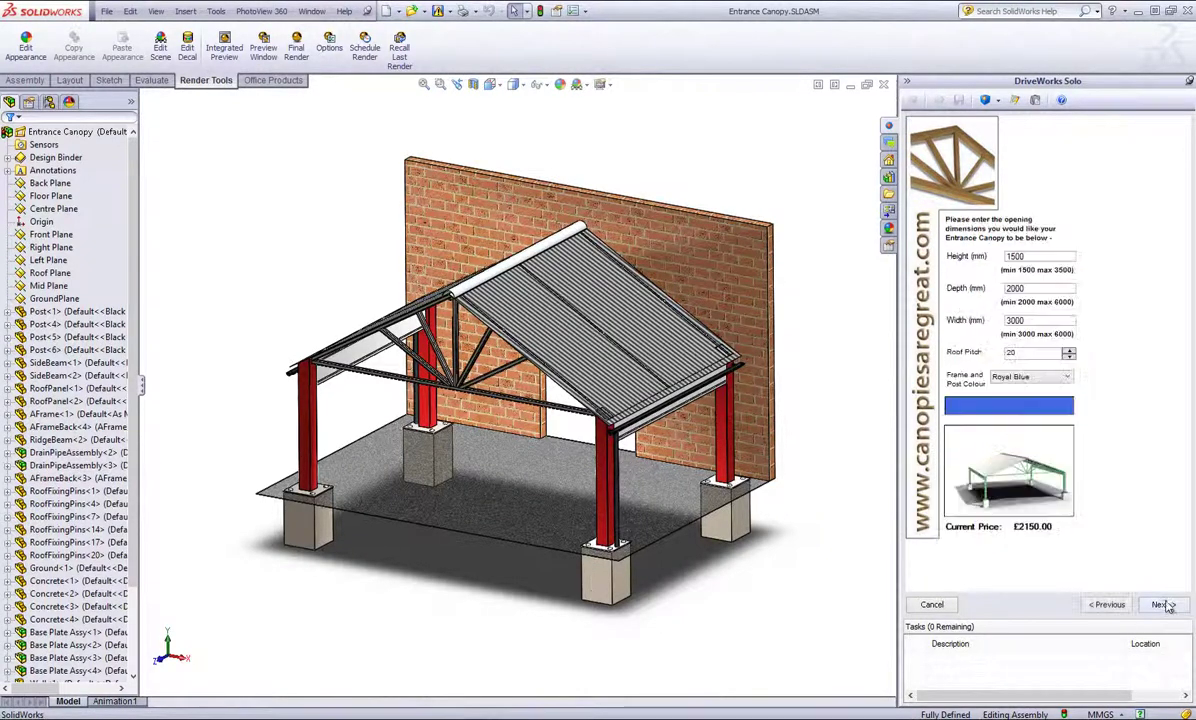
pyautogui.click(1046, 256)
pyautogui.write('2000')
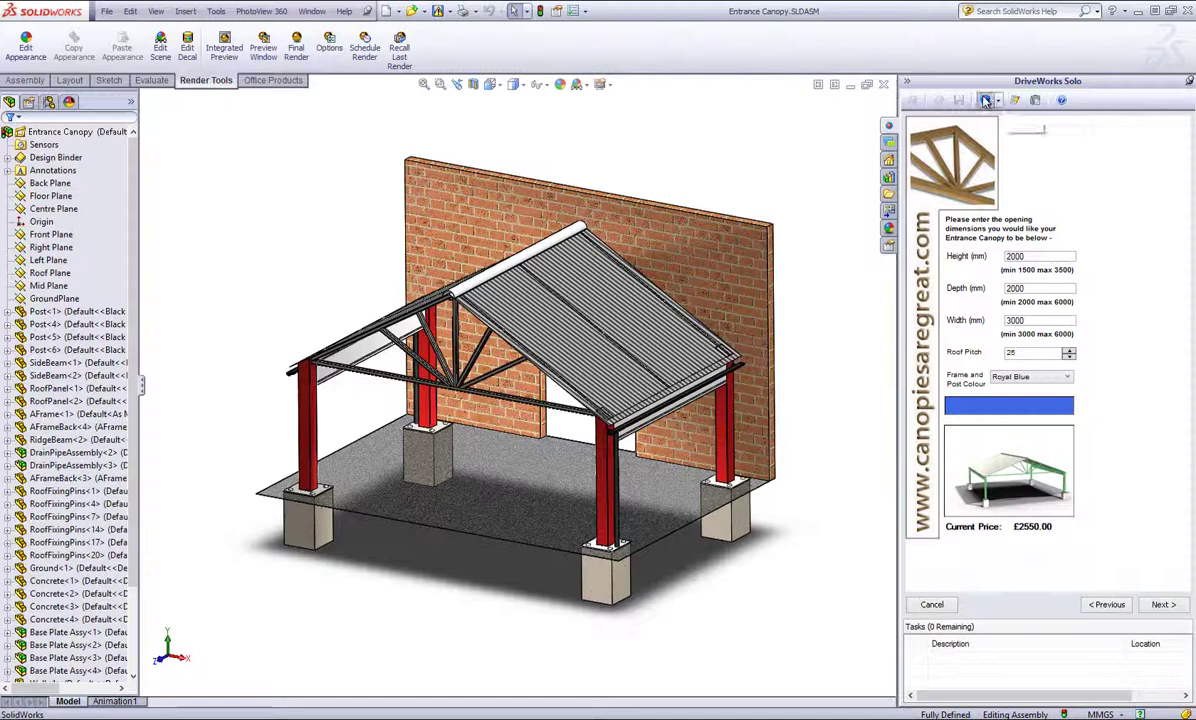
# Generate Entrance Canopy_RTA01 with the regenerated Post_RTP02 posts from the form values
pyautogui.click(918, 100)
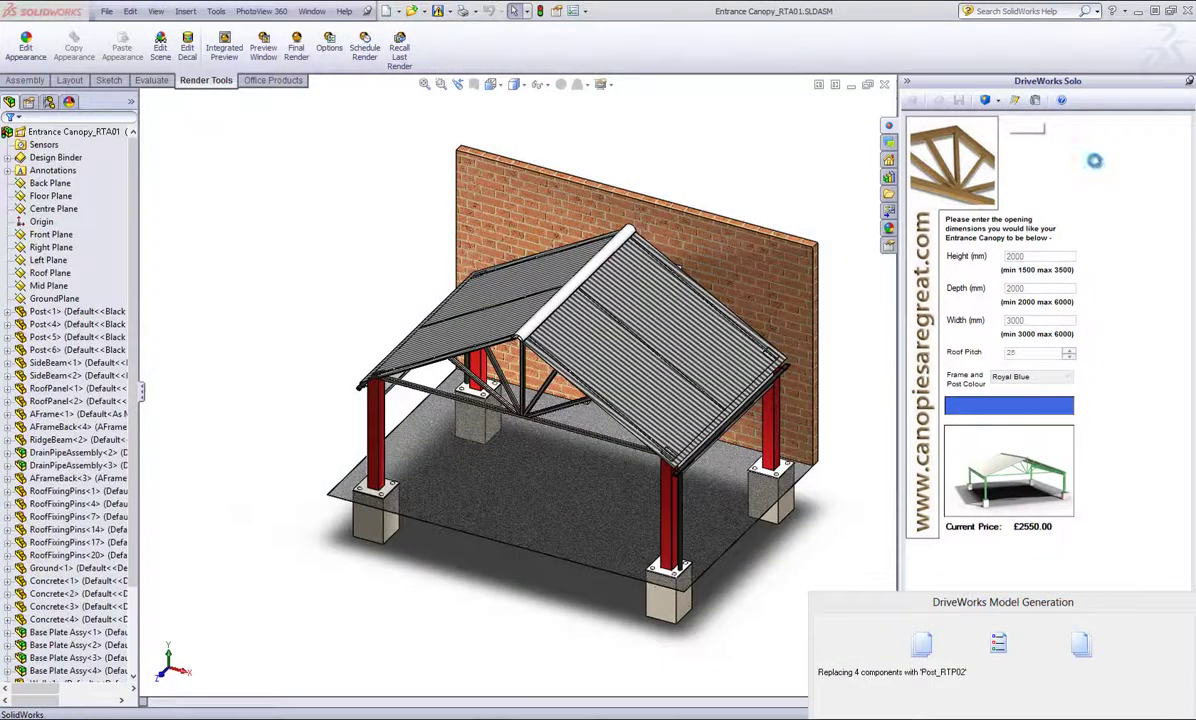